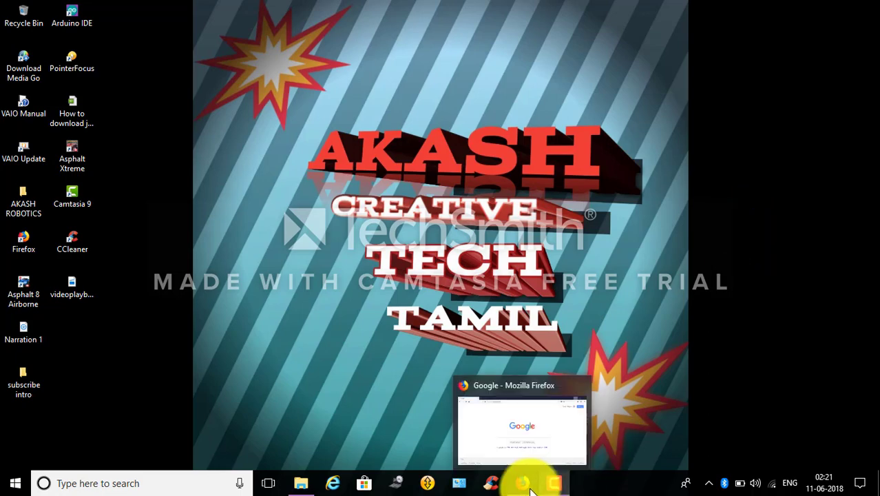
Restore the minimized Firefox window showing the Google page
click(529, 487)
Search Google for 'rainmeter' and open the 'Rainmeter, desktop customization tool' result
click(428, 262)
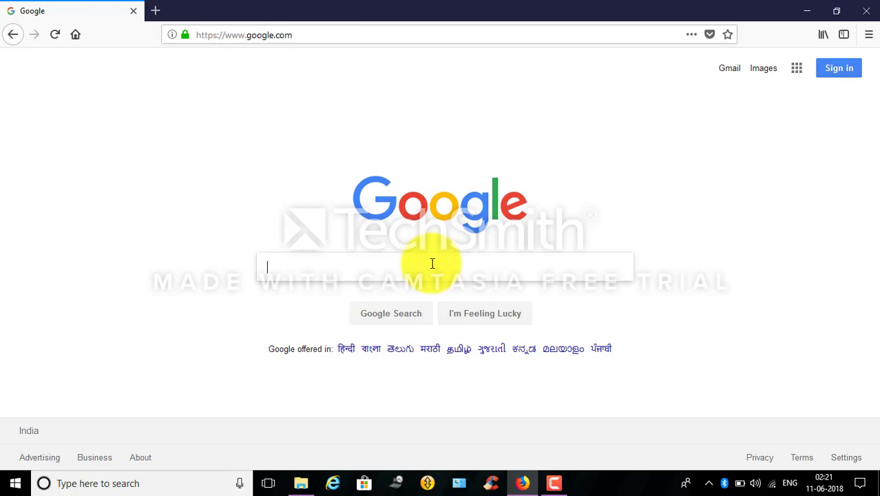
text(rainmeter)
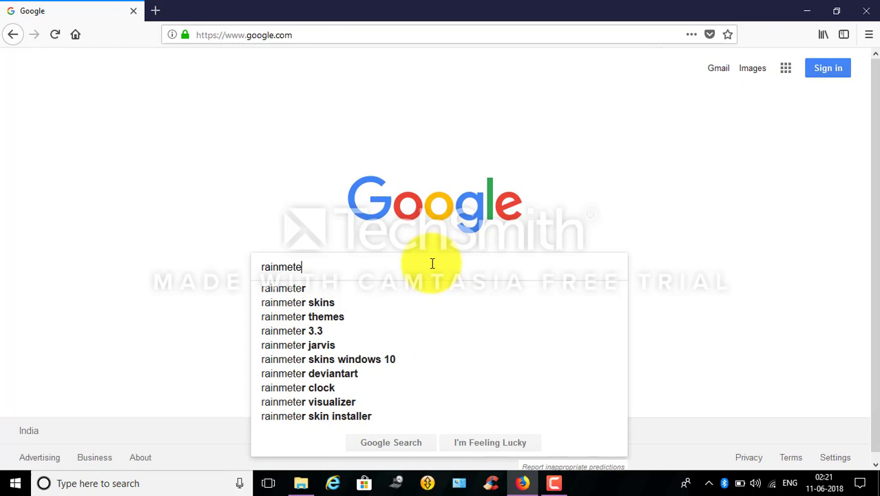
key(Return)
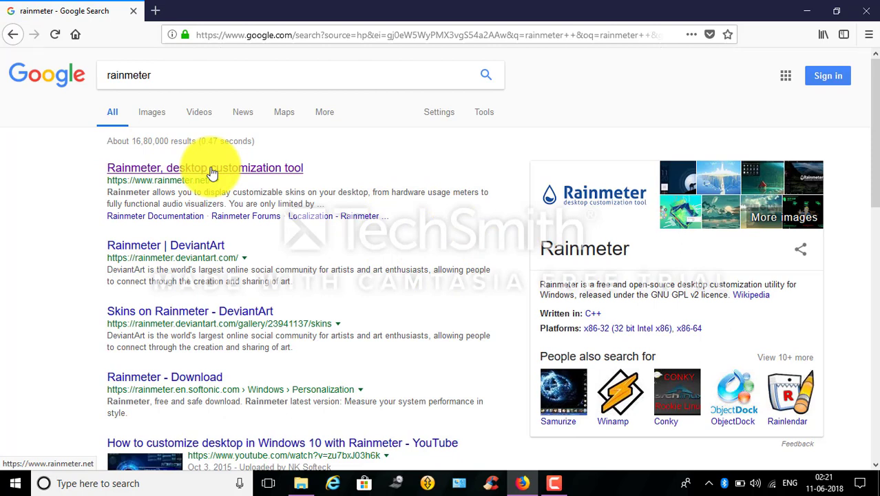
click(210, 171)
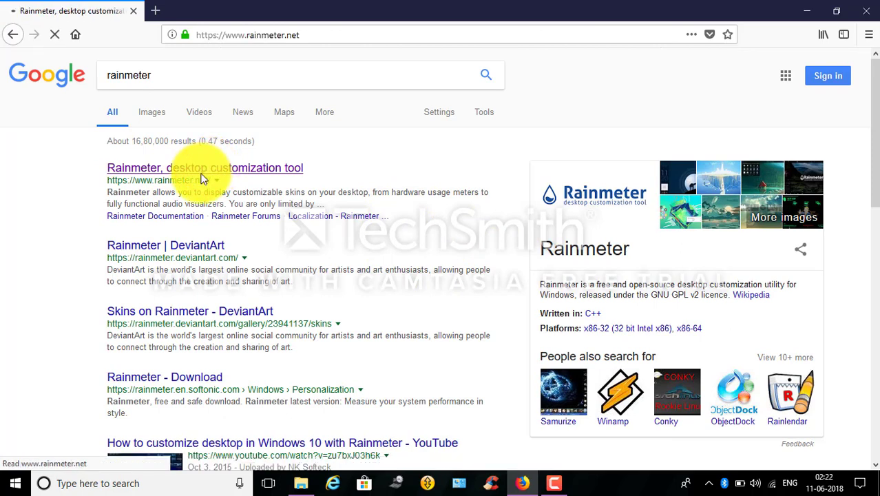
Save the Rainmeter 4.2 Beta installer (Rainmeter-4.2-r3074-beta.exe) and watch its download progress
scroll(192, 196, down, 4)
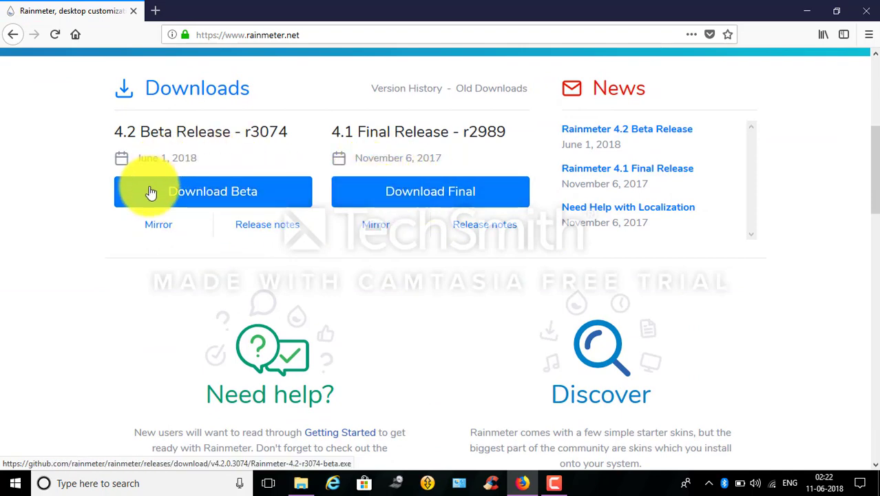
click(255, 192)
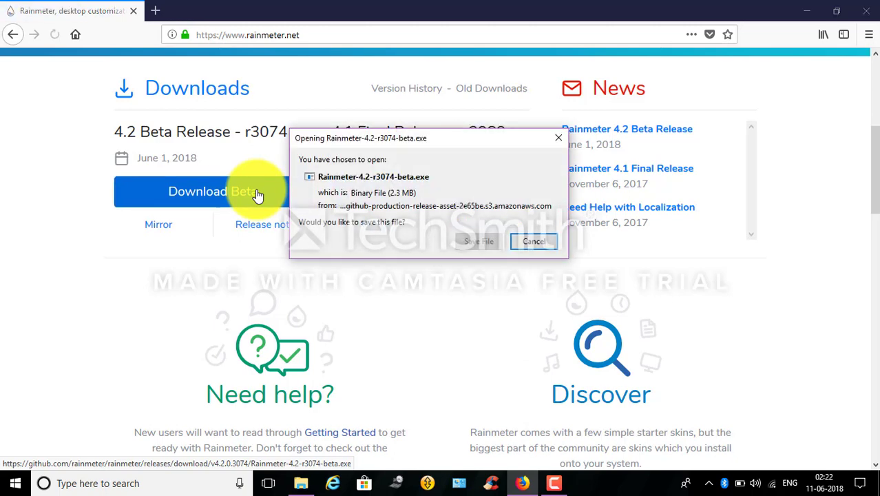
click(480, 245)
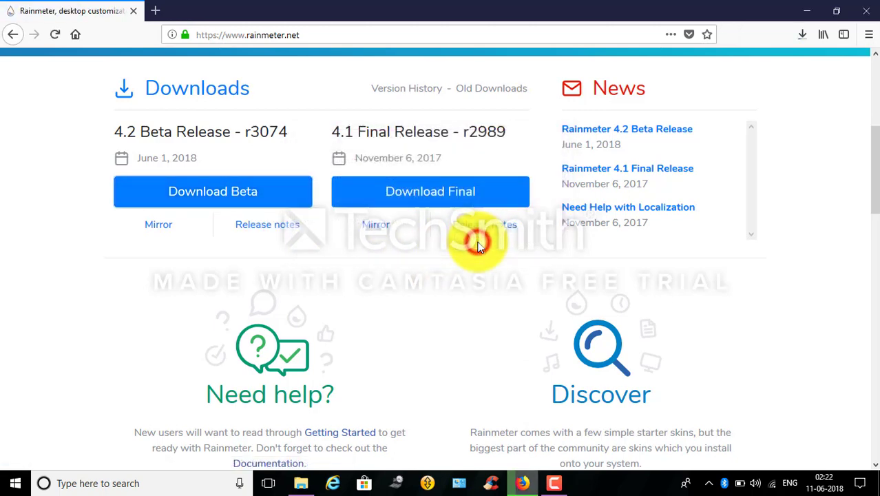
click(797, 36)
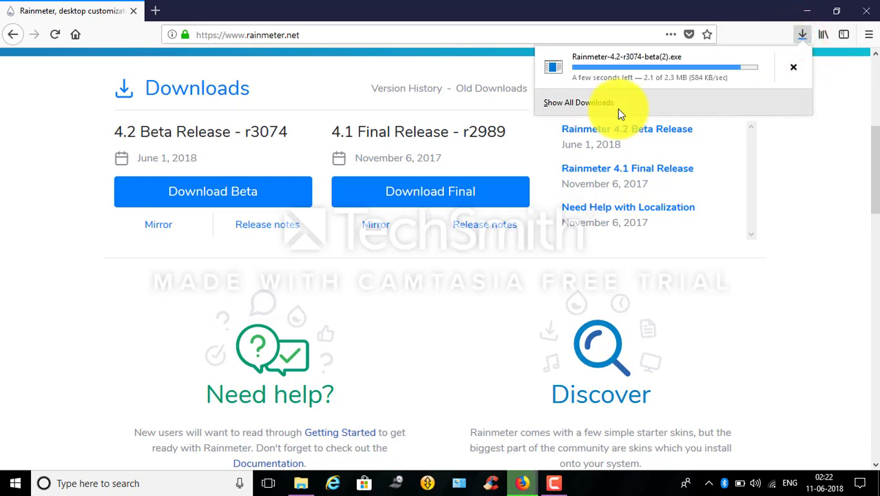
Run Rainmeter-4.2-r3074-beta(2) from the Downloads folder and move its language prompt higher
click(795, 71)
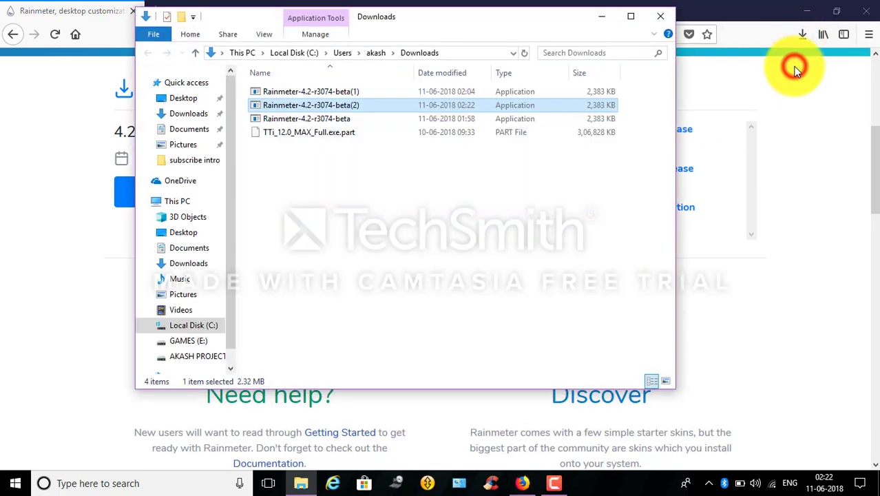
click(807, 11)
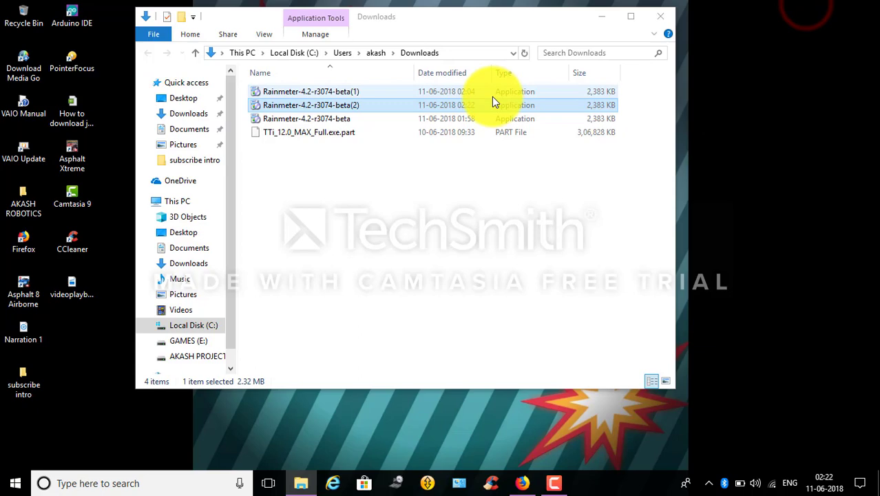
right_click(513, 108)
click(530, 115)
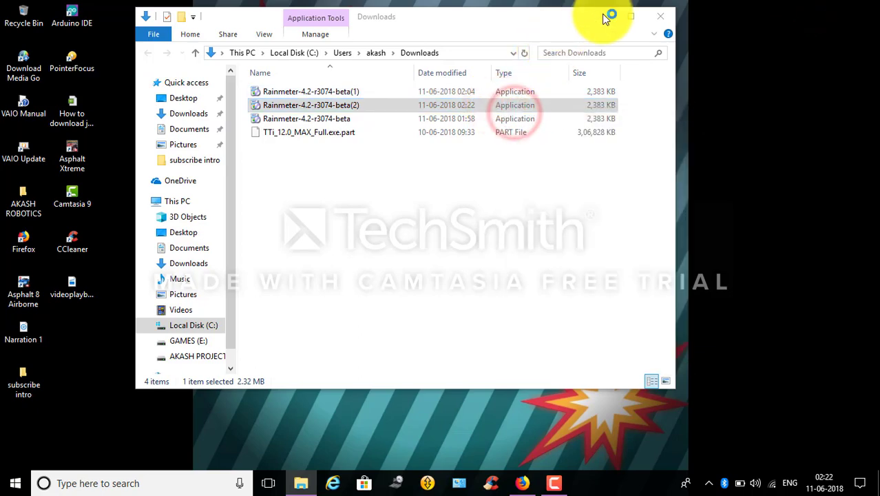
click(600, 18)
drag(442, 194, 460, 79)
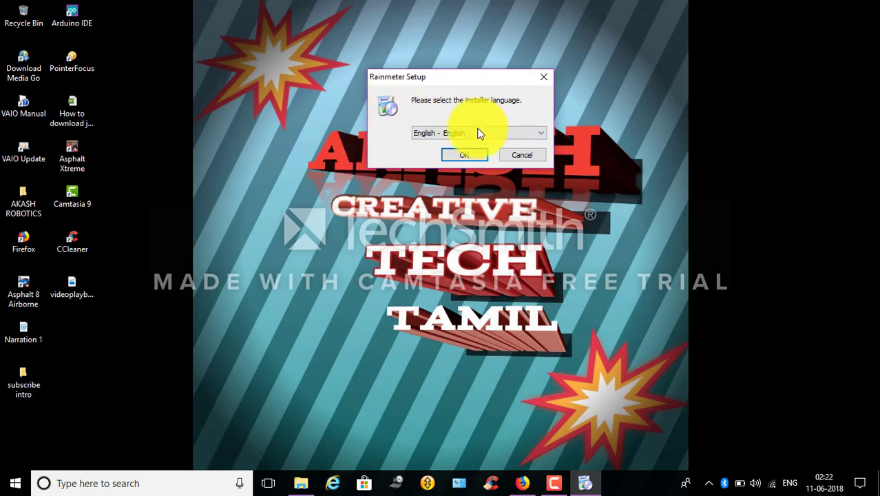
Install Rainmeter in English as a Standard installation and finish with Rainmeter running
click(469, 133)
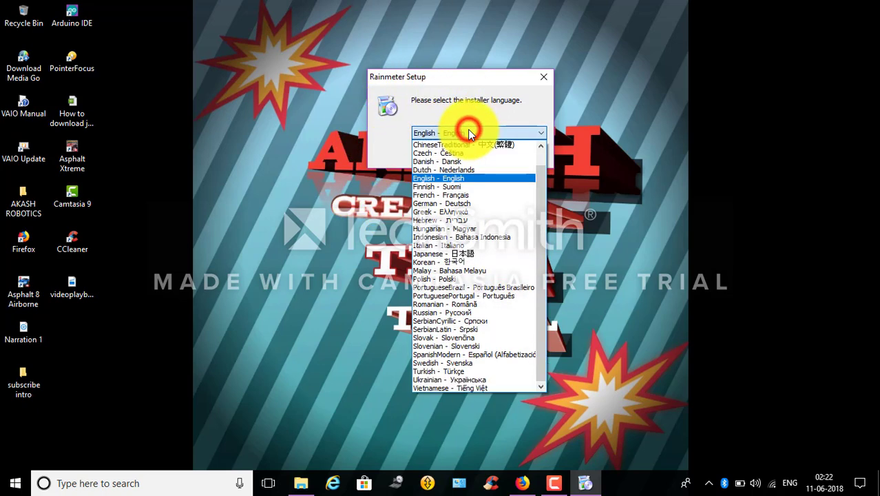
click(465, 177)
click(463, 154)
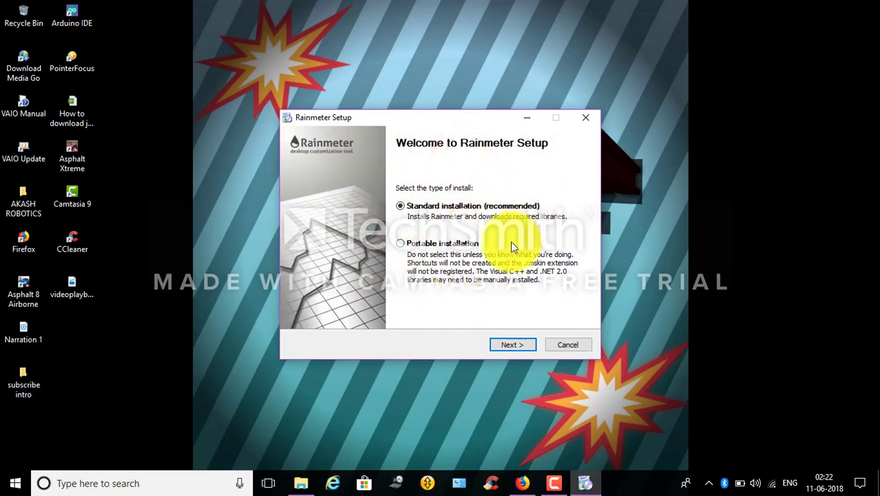
click(427, 207)
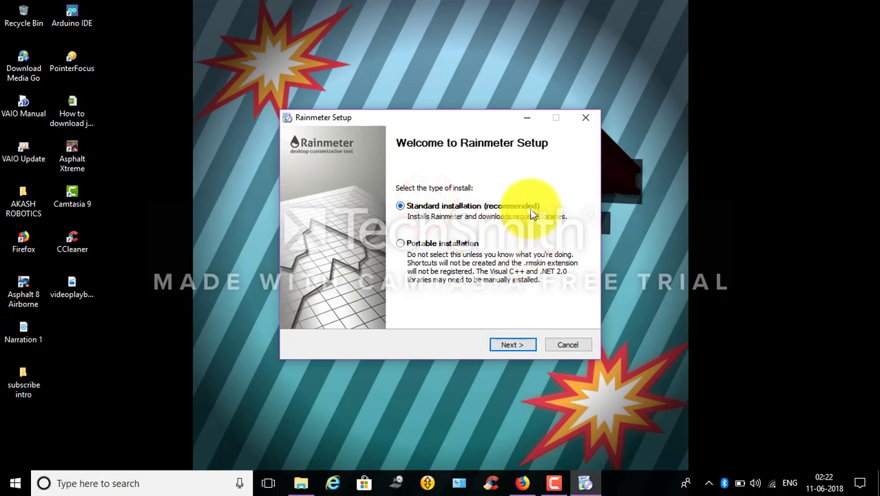
click(511, 346)
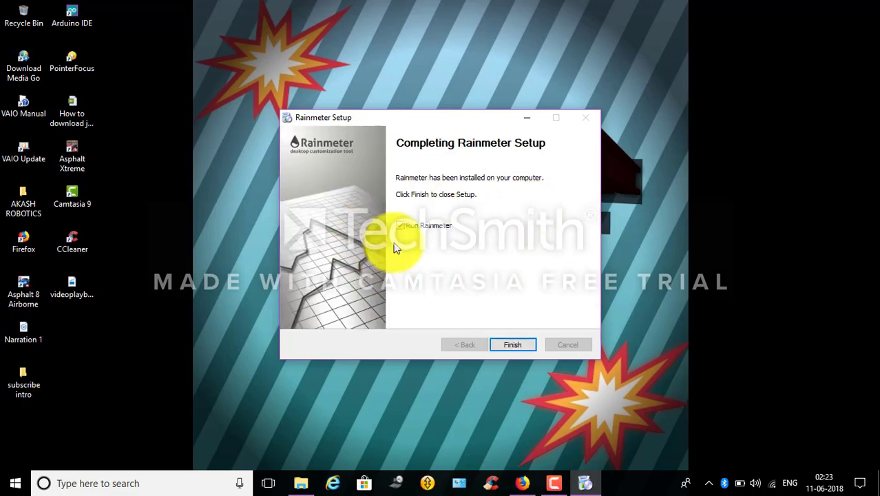
click(510, 343)
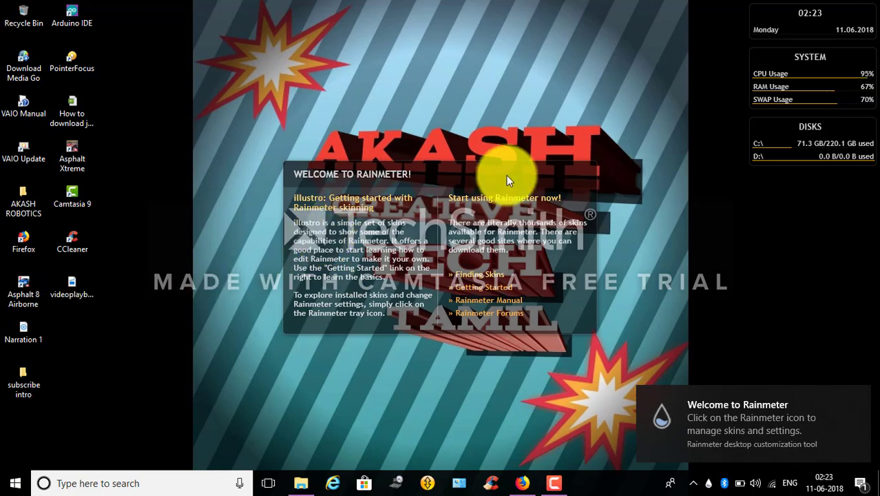
Move the Welcome skin aside and unload it from the desktop
drag(489, 173, 608, 21)
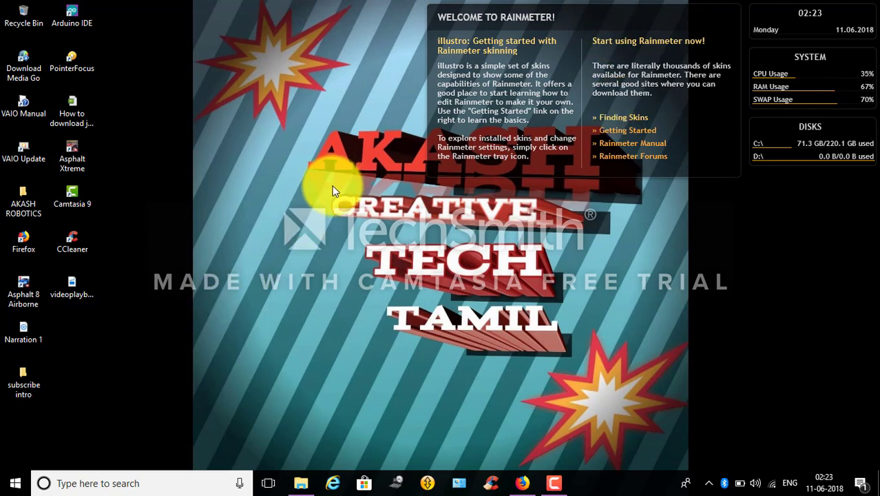
drag(620, 20, 439, 46)
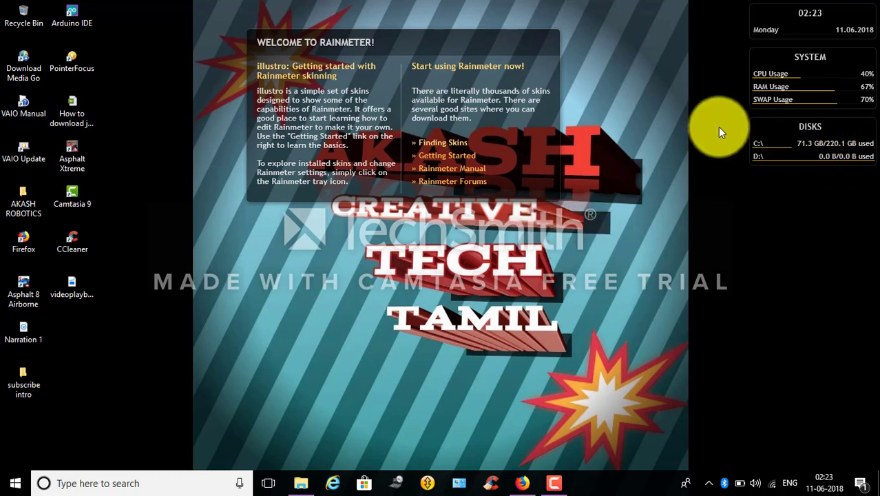
right_click(545, 44)
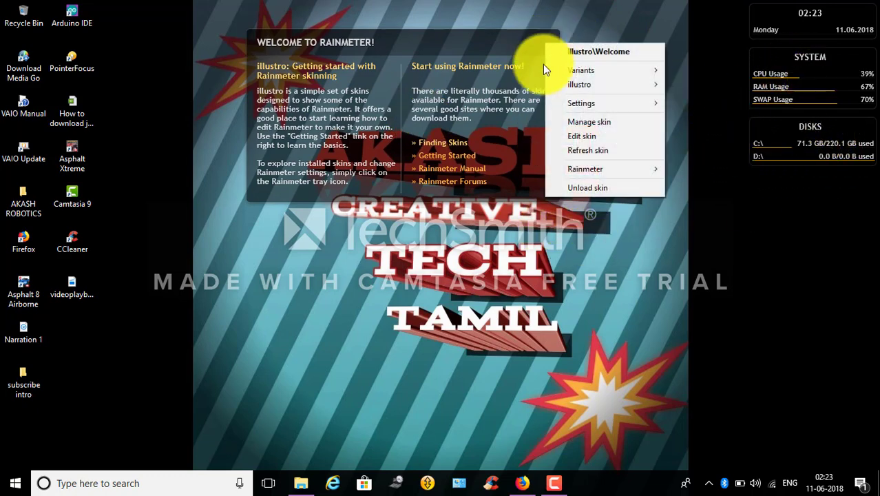
click(601, 188)
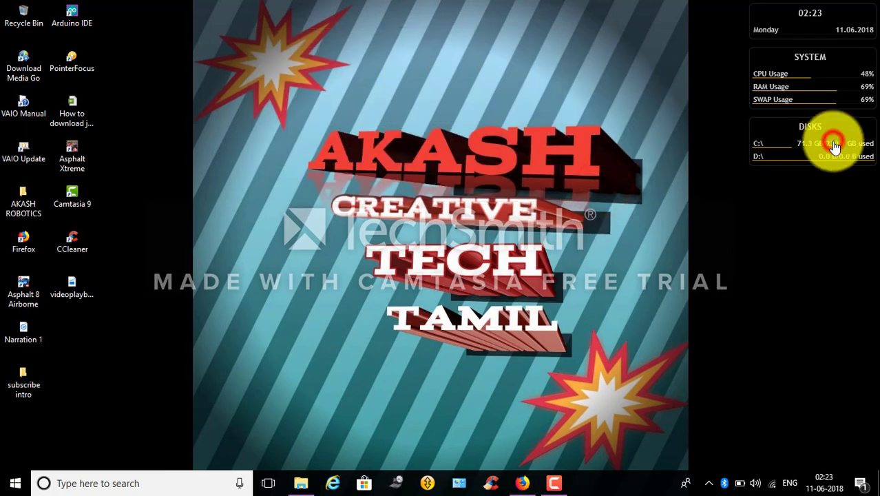
Unload the Disks skin, leaving only the clock and System meters
click(834, 147)
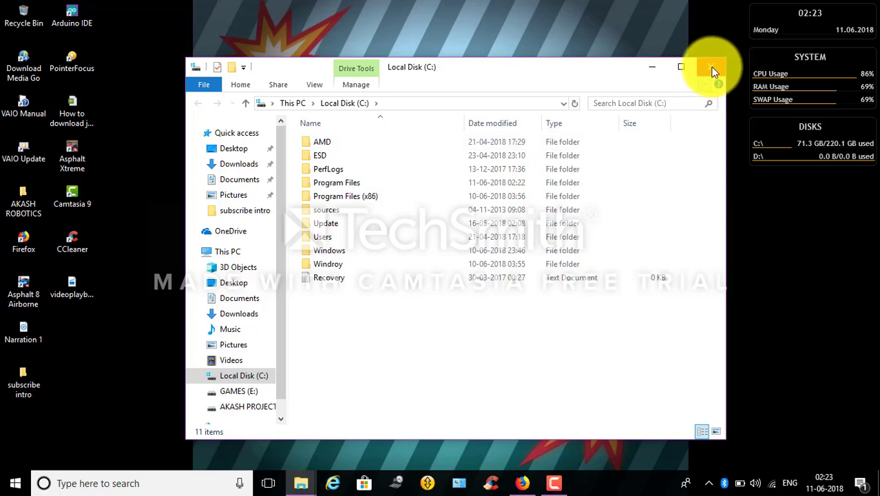
click(712, 69)
right_click(774, 119)
click(799, 264)
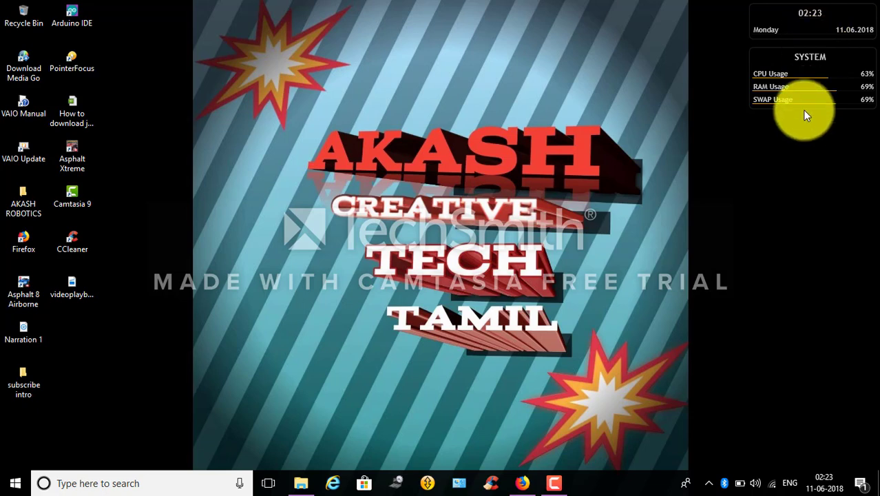
Replace the Rainmeter website tab with the daelnz DeviantArt page in Firefox
click(521, 487)
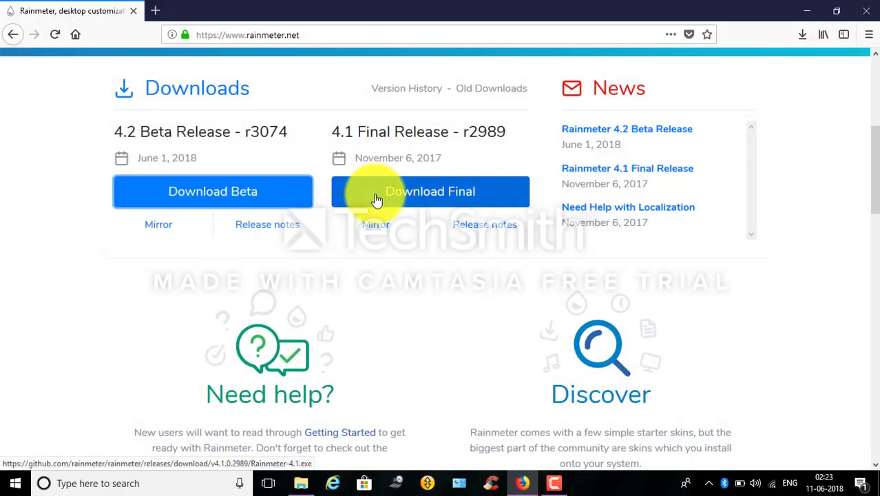
click(155, 12)
click(134, 11)
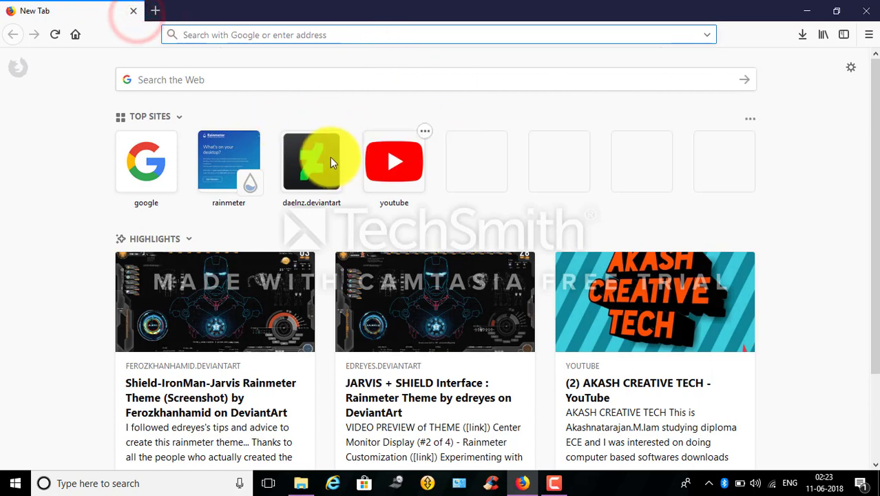
click(321, 155)
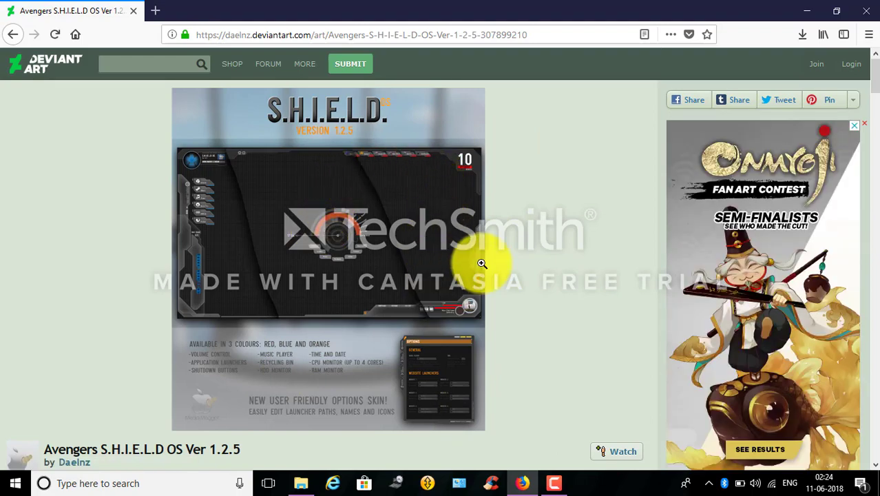
Download the S.H.I.E.L.D OS skin, opening it with Rainmeter.SkinInstaller
scroll(482, 254, down, 5)
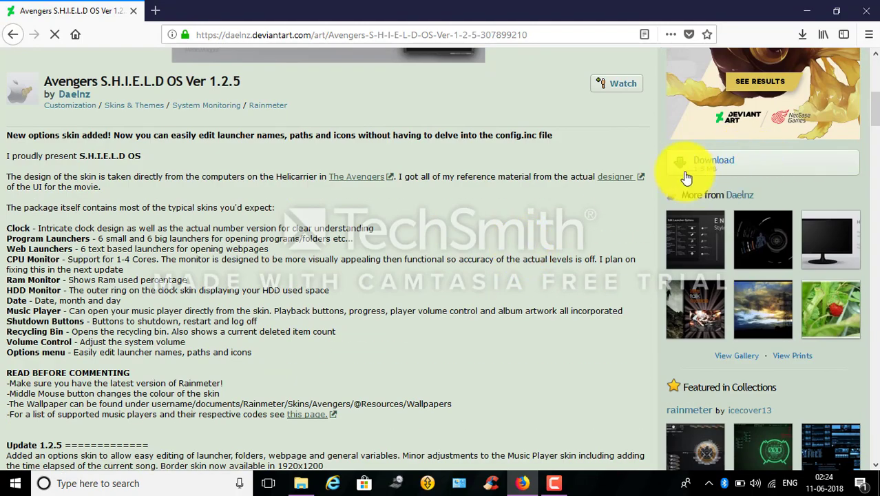
click(732, 163)
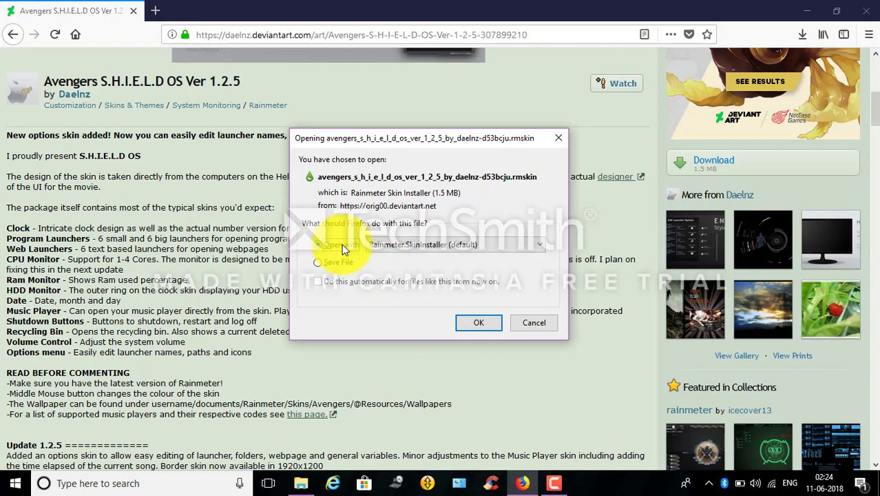
click(348, 247)
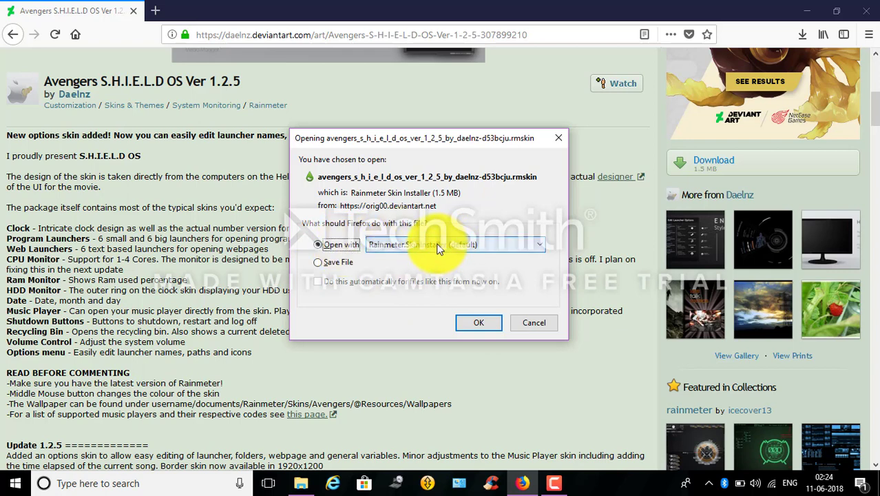
click(337, 263)
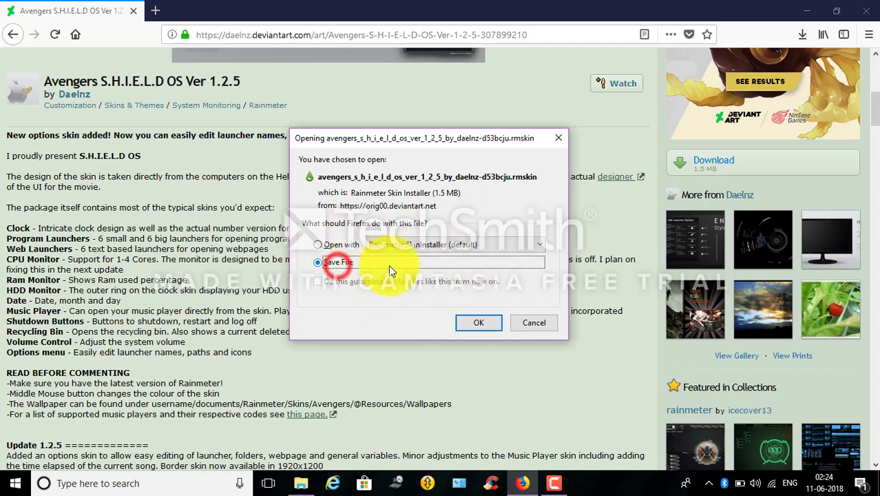
click(335, 245)
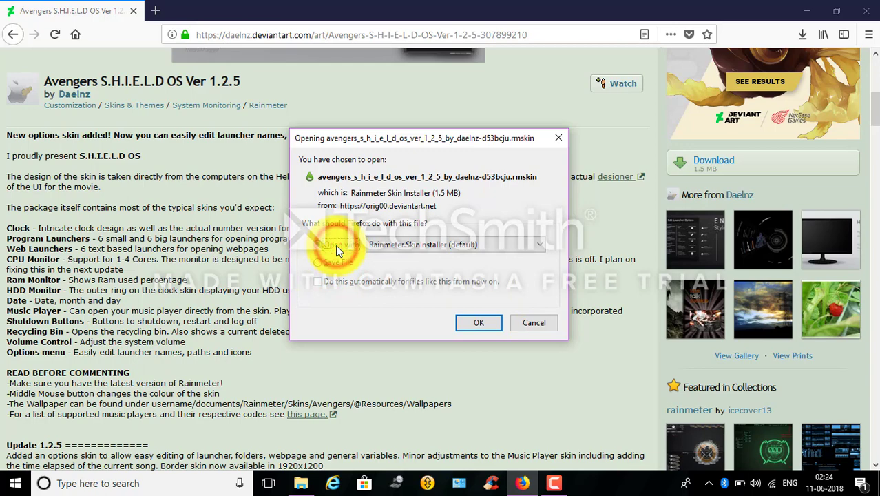
click(478, 328)
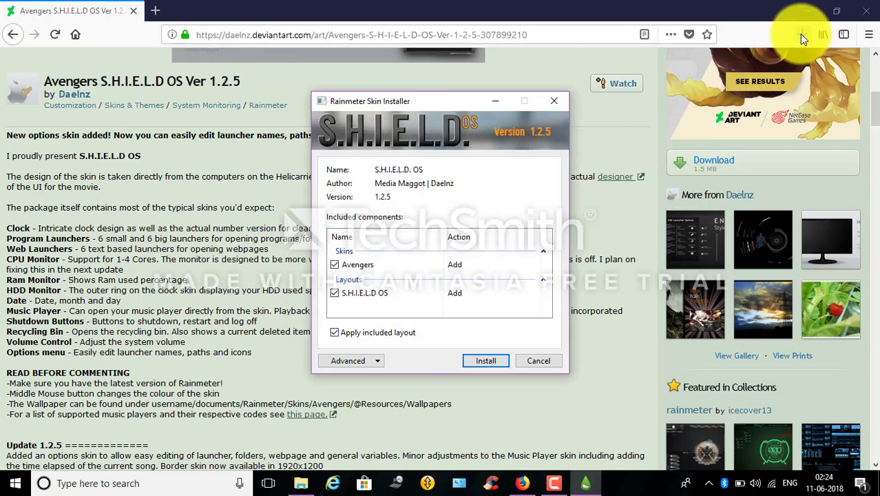
Install S.H.I.E.L.D OS 1.2.5 with Avengers and its layout checked in the Skin Installer
drag(356, 97, 354, 75)
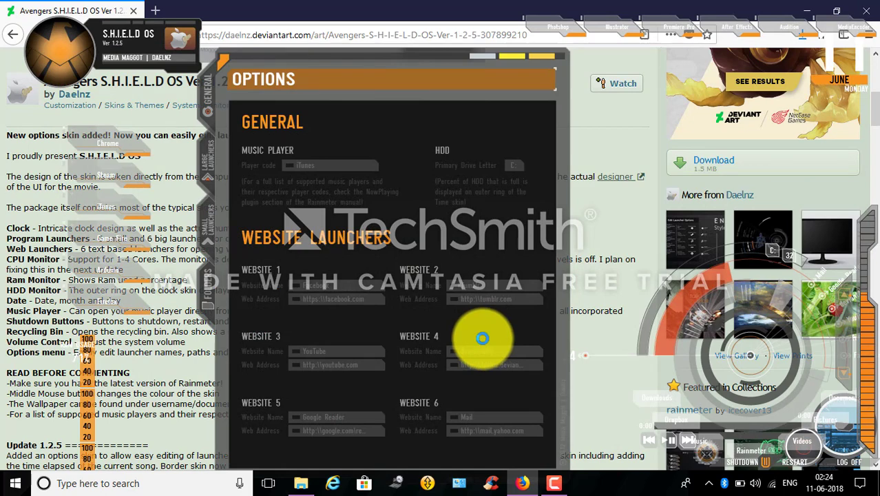
Unload the S.H.I.E.L.D OS Options panel, then bring Firefox's DeviantArt page back
click(806, 9)
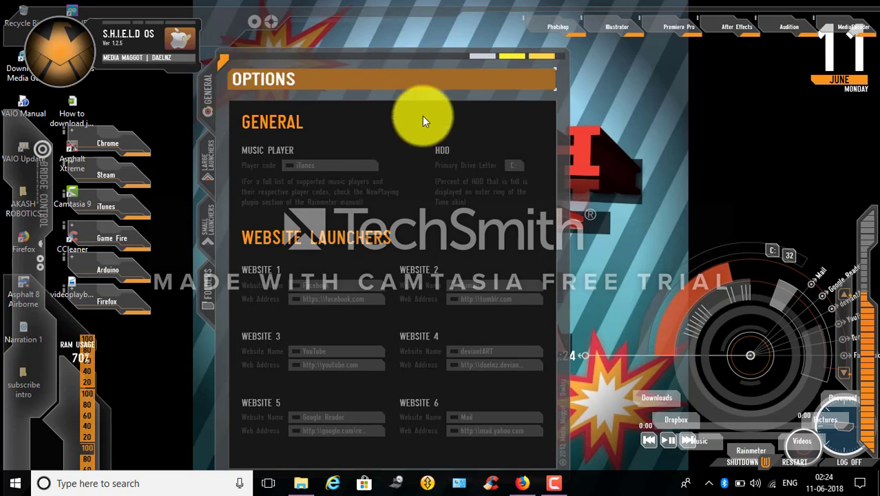
drag(402, 84, 405, 60)
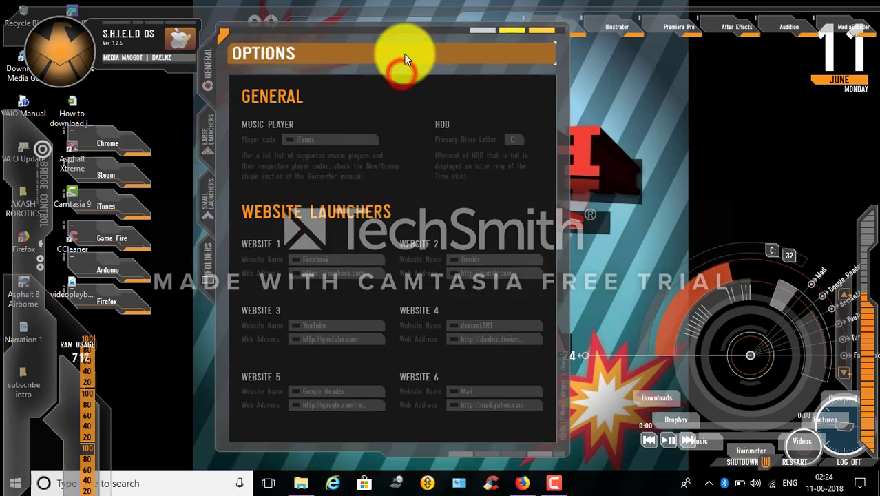
right_click(405, 55)
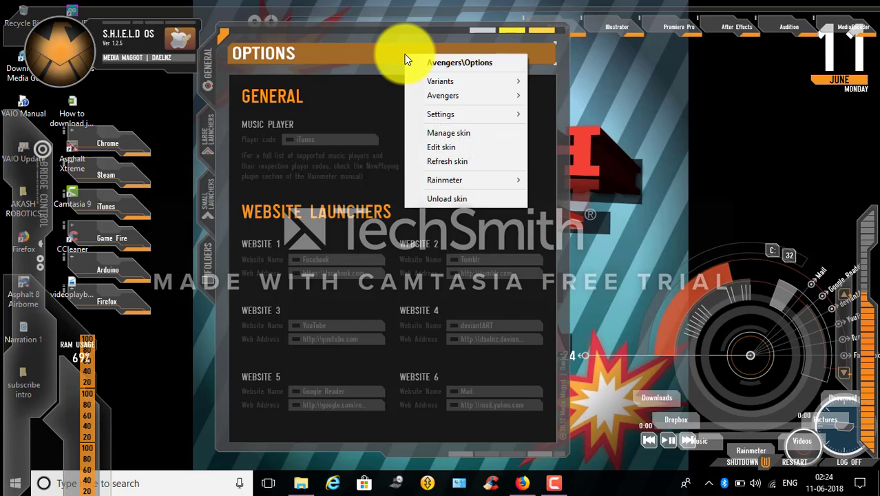
click(450, 199)
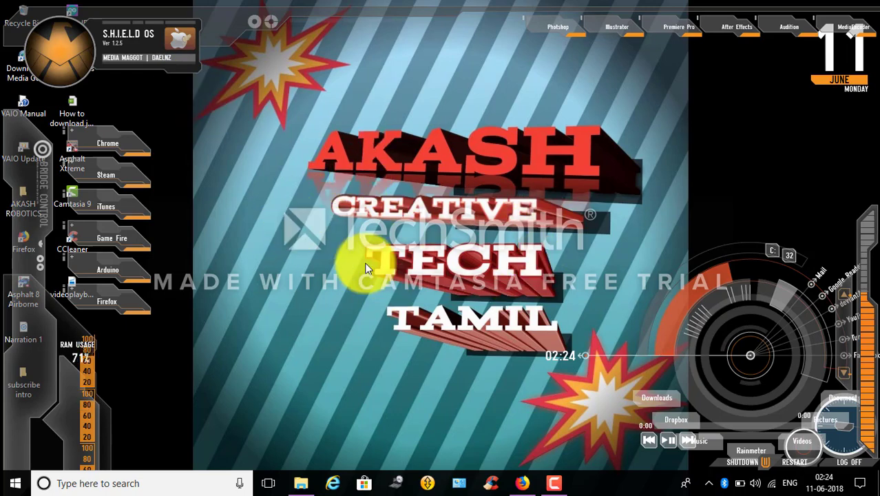
click(520, 485)
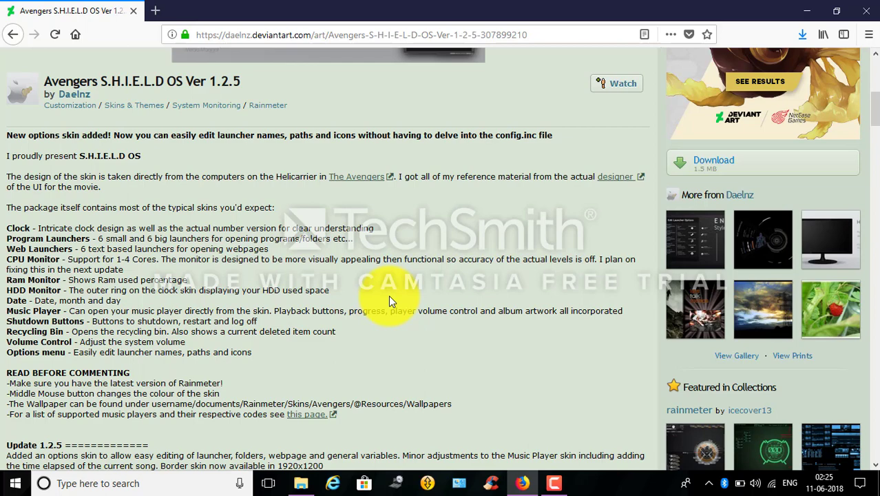
scroll(389, 295, up, 10)
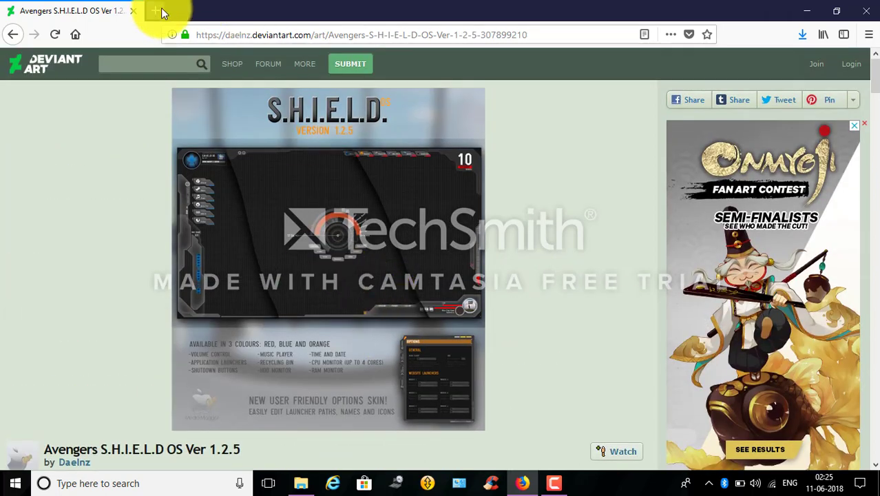
Replace the DeviantArt tab with a Google search for 'ironman rainmeter picture'
click(155, 10)
click(131, 11)
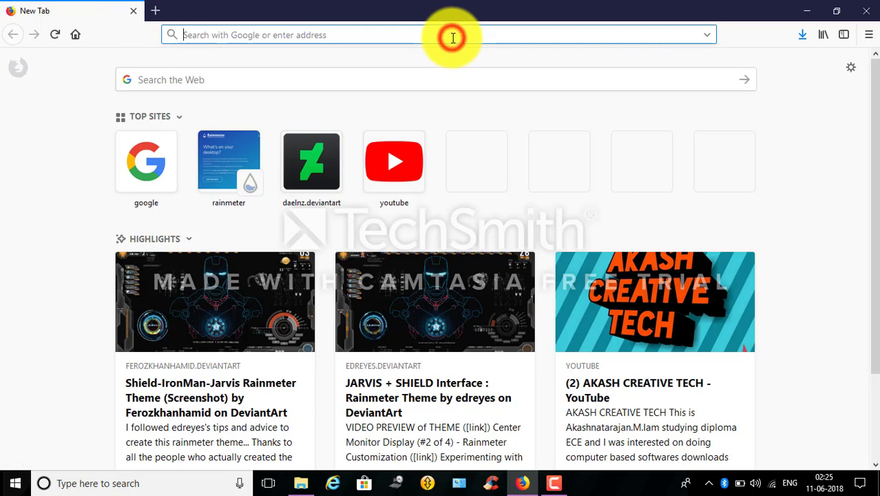
text(ir)
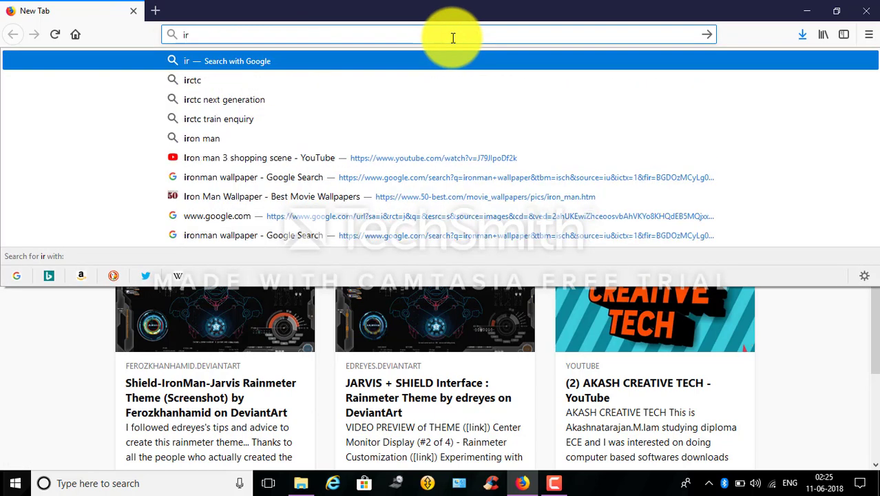
text(onman)
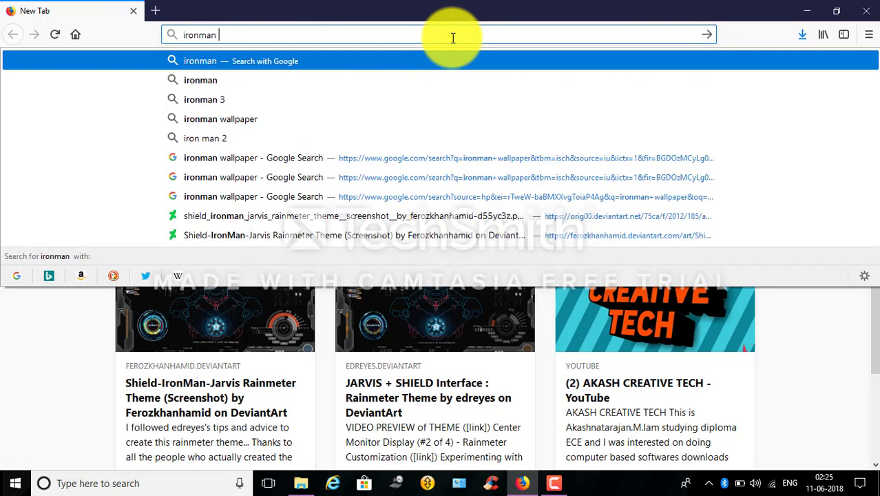
text( pi)
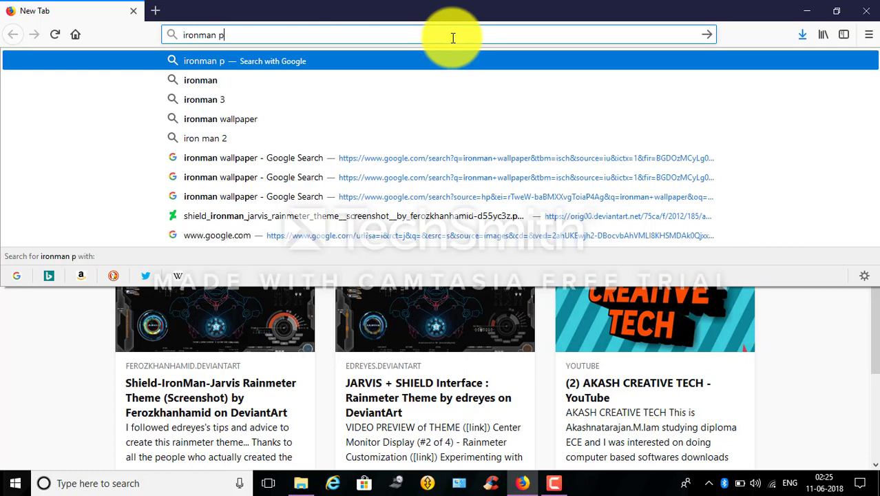
key(BackSpace)
key(BackSpace)
text(ra)
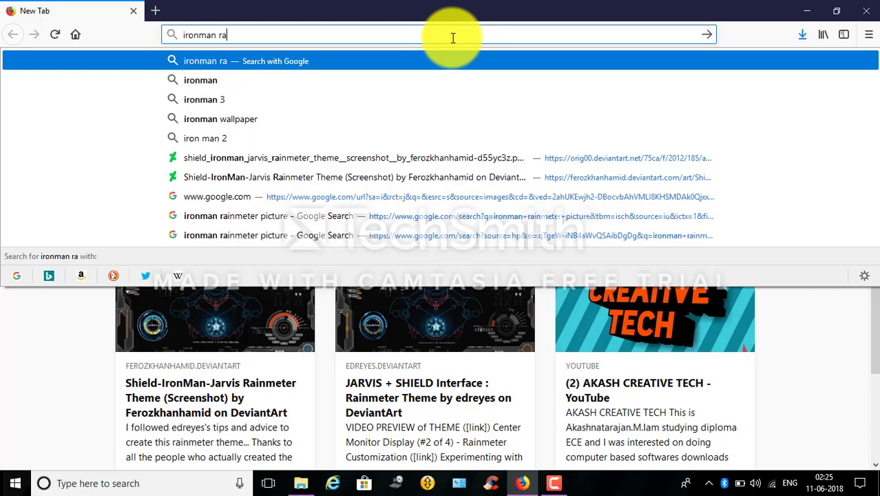
text(inm)
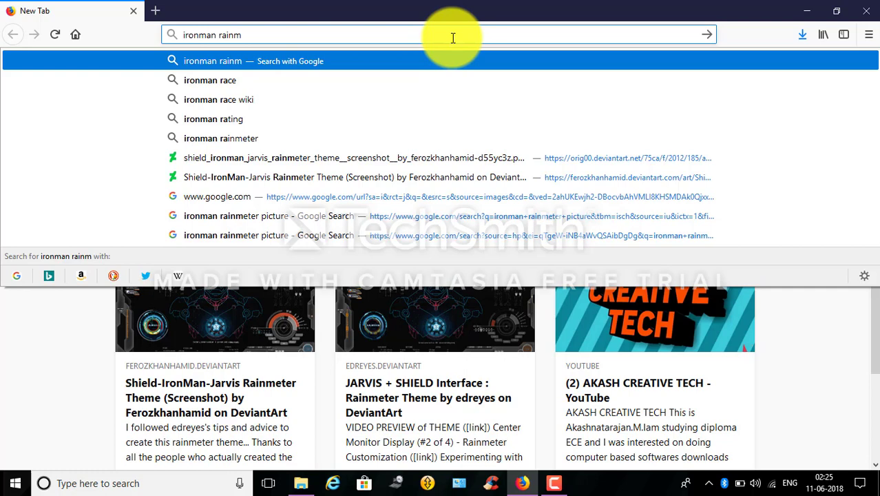
text(eter pi)
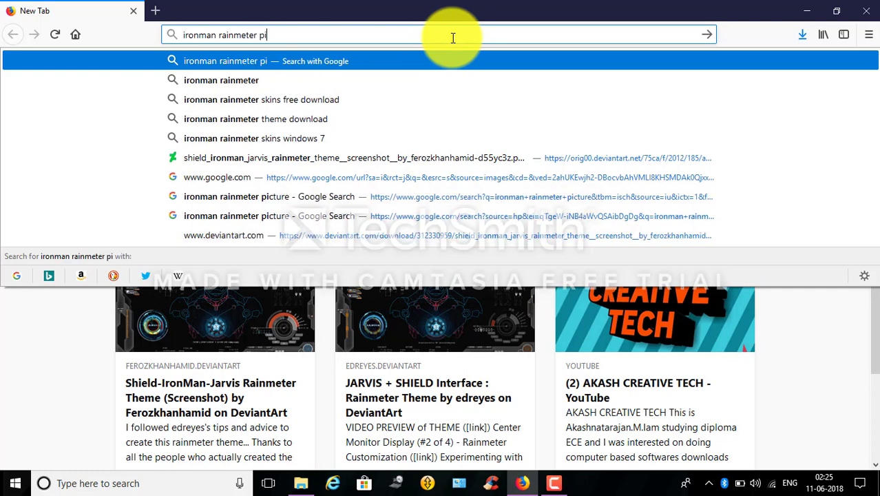
text(cture)
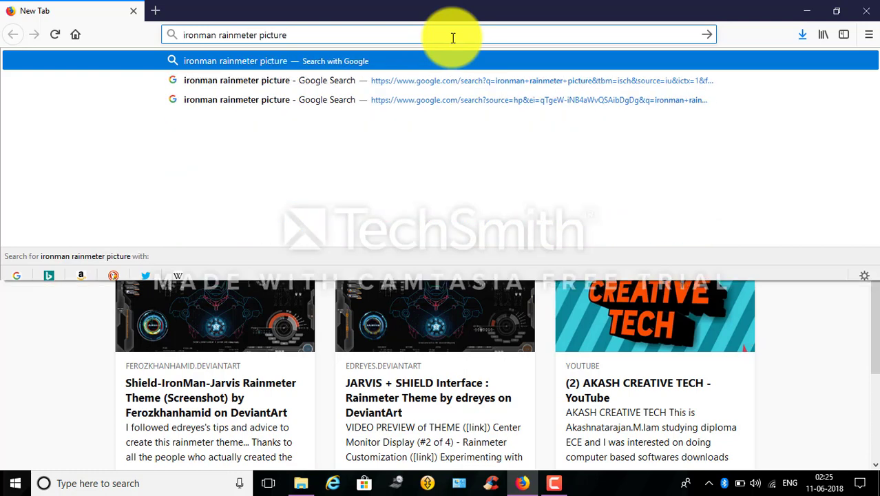
key(Return)
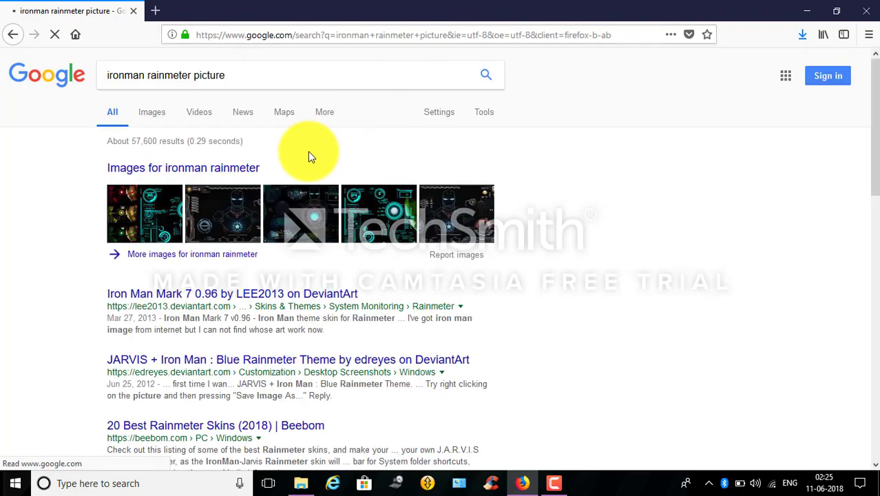
Switch the 'ironman rainmeter picture' search to image results and scroll through them
click(159, 115)
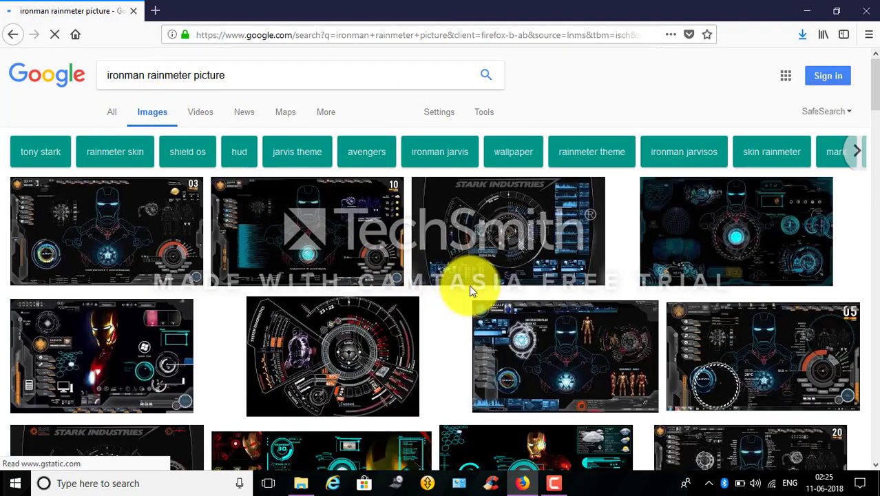
scroll(482, 293, down, 3)
scroll(516, 297, down, 2)
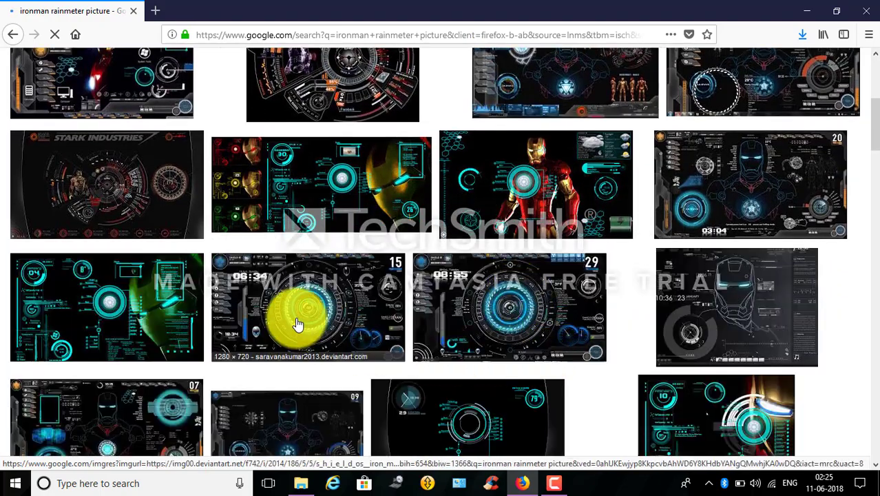
scroll(303, 318, down, 2)
scroll(313, 313, down, 2)
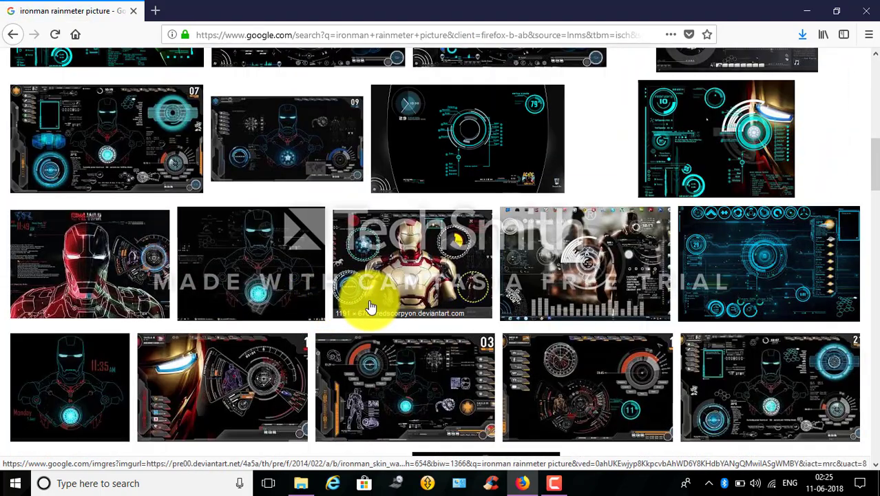
scroll(361, 300, down, 3)
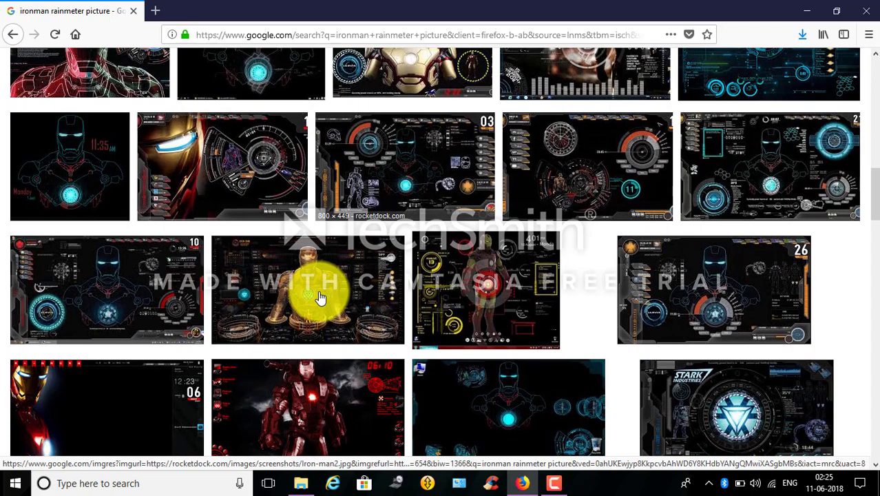
scroll(308, 290, down, 5)
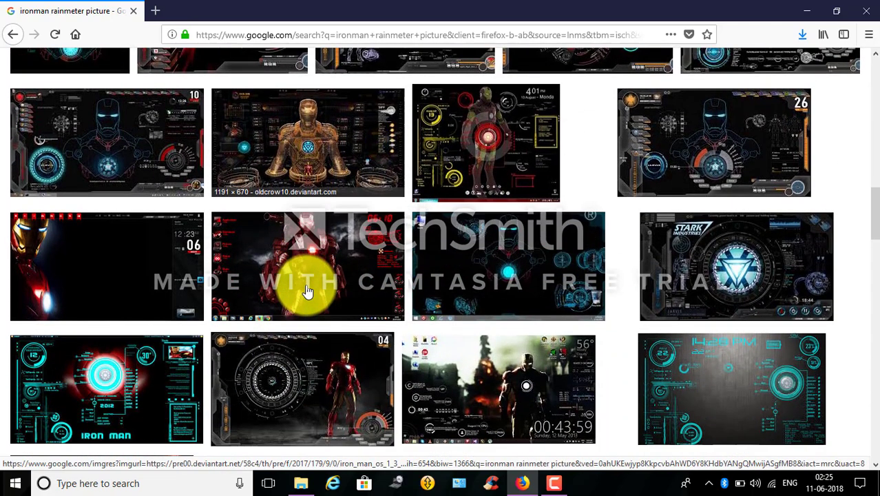
Scroll further down the image results, then bring up the screen recorder controls
scroll(307, 291, down, 2)
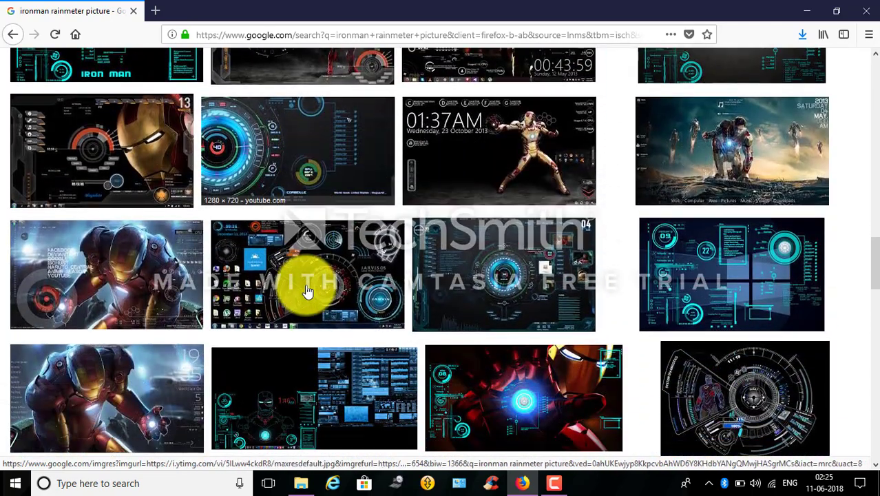
scroll(308, 291, down, 5)
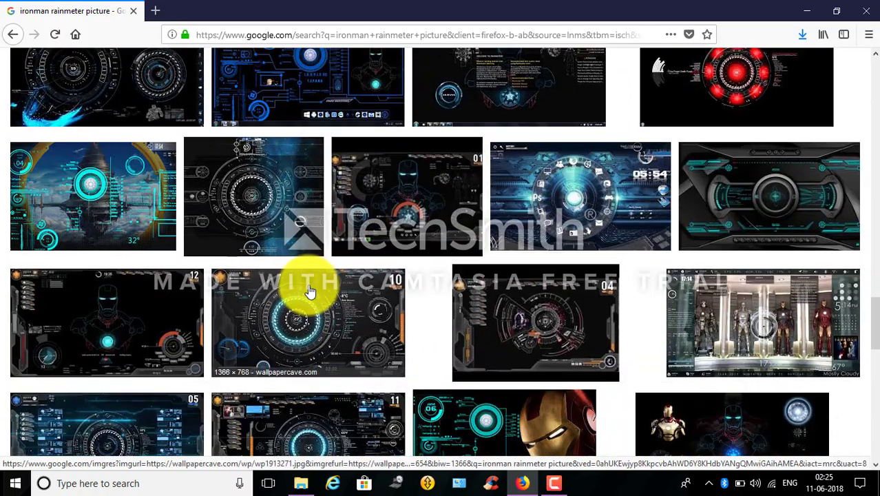
scroll(310, 291, down, 5)
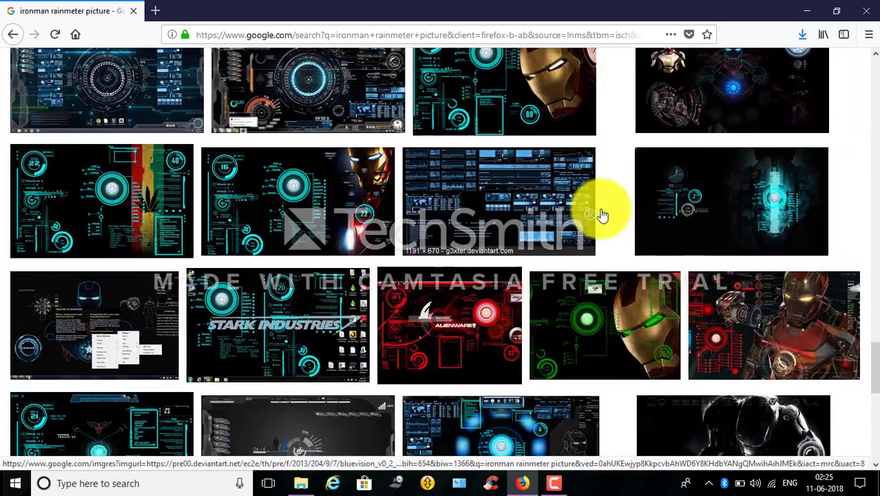
scroll(601, 216, down, 10)
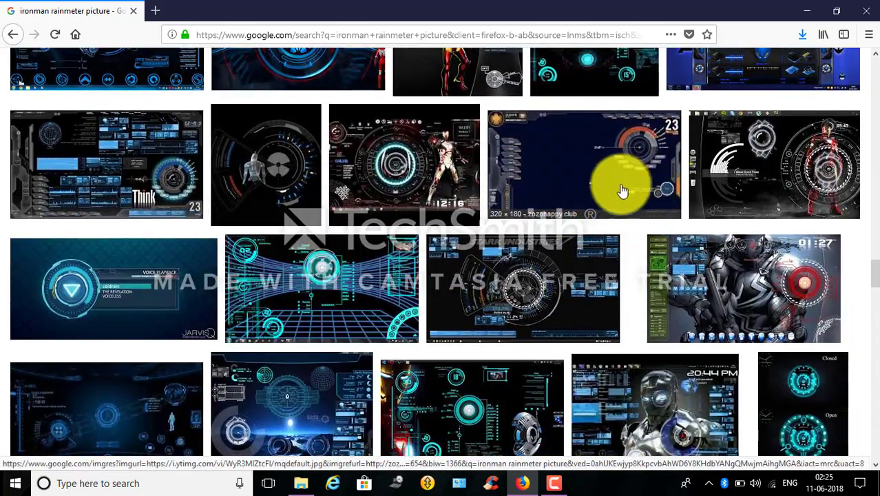
scroll(620, 186, down, 4)
scroll(624, 198, down, 7)
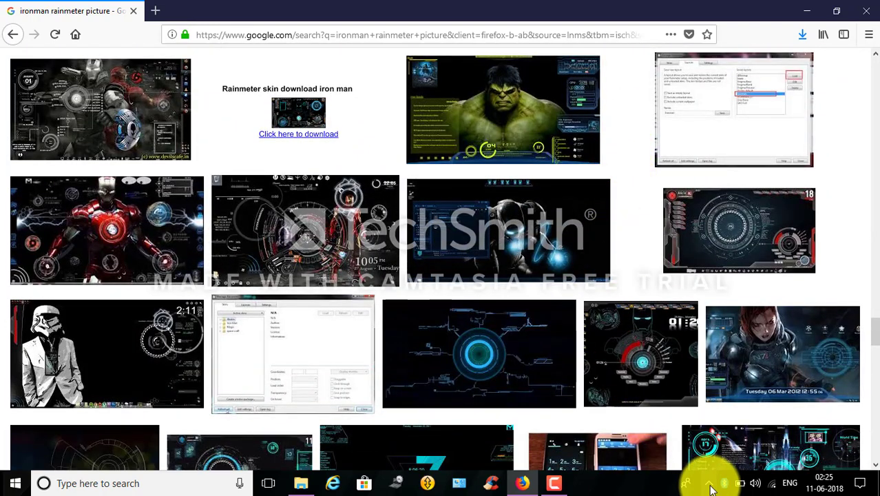
click(561, 488)
Make the JARVIS + SHIELD Interface image the desktop background and minimize Firefox
click(776, 420)
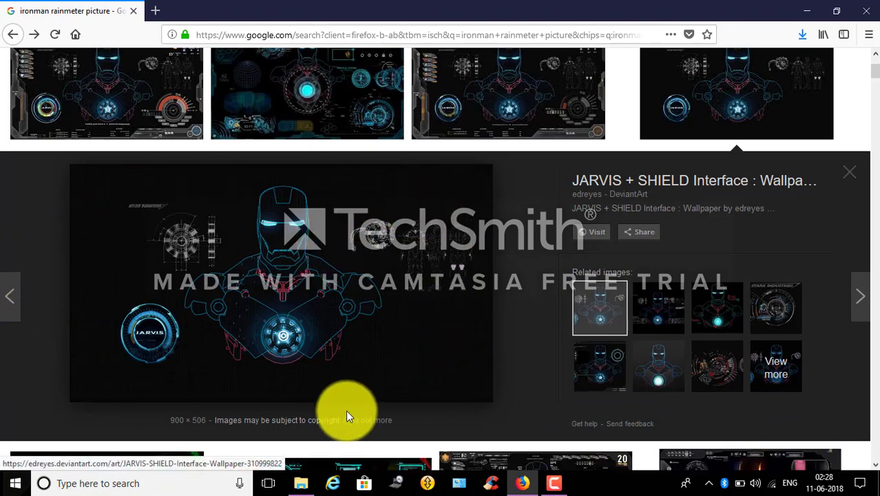
right_click(314, 198)
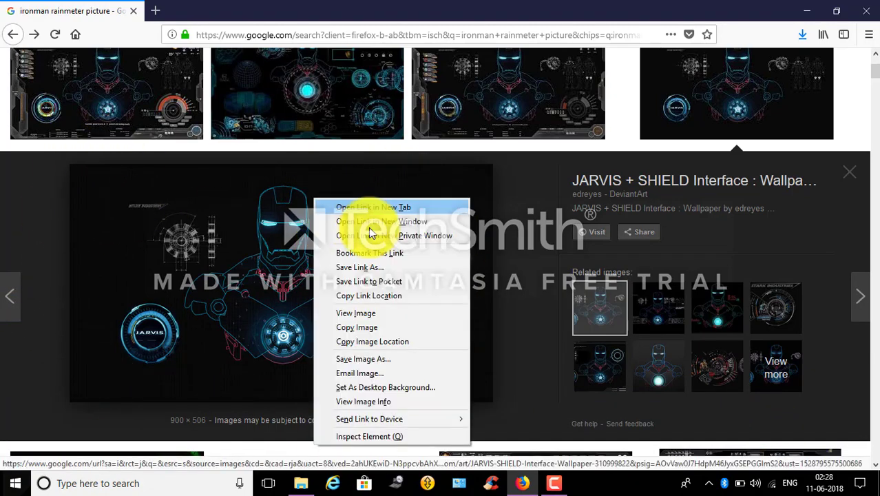
click(366, 390)
click(443, 313)
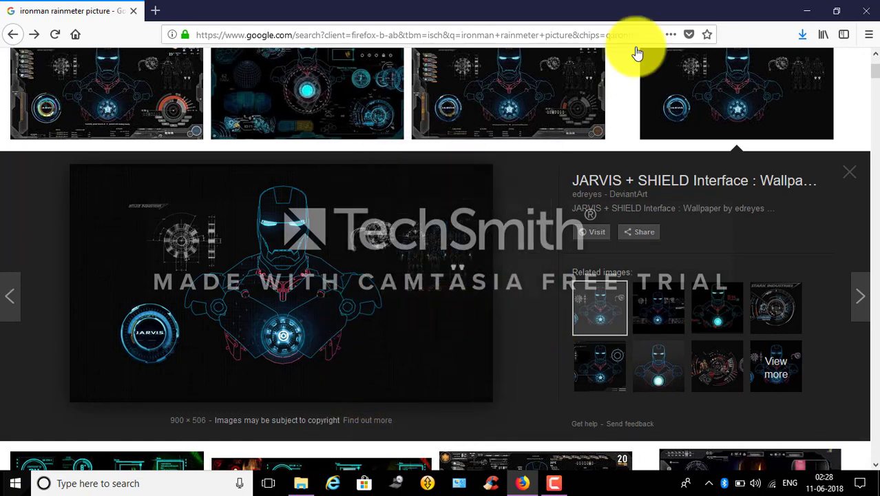
click(796, 10)
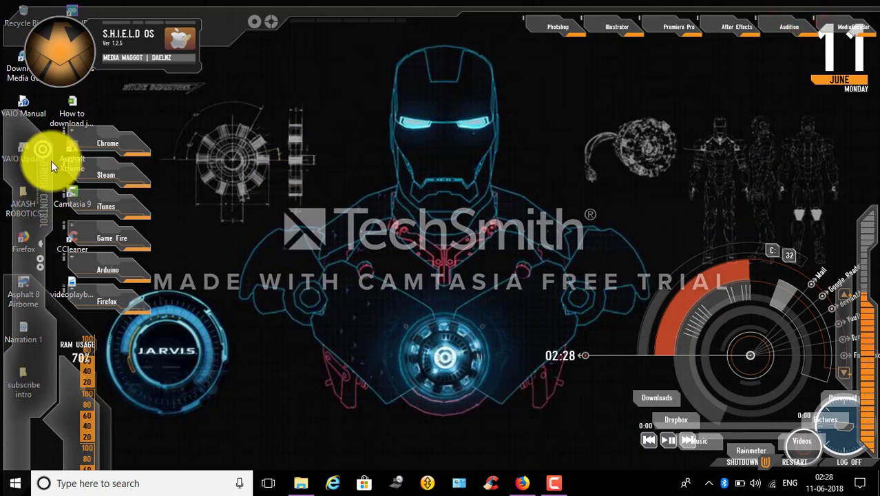
Drag the S.H.I.E.L.D OS logo widget right and down, just clear of the desktop icons
right_click(99, 136)
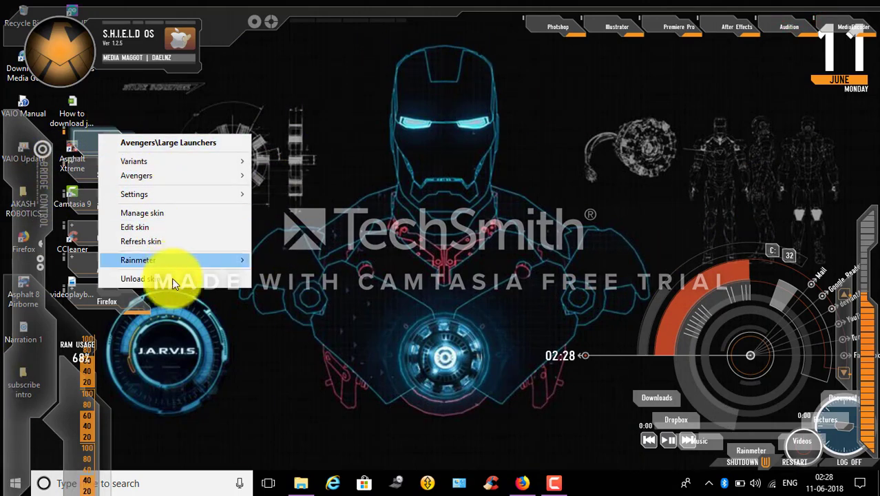
click(232, 122)
drag(124, 49, 200, 78)
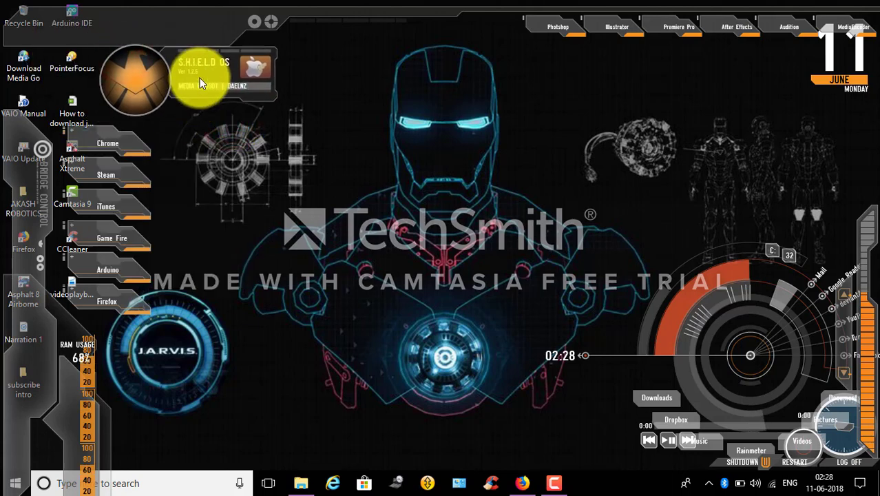
click(196, 25)
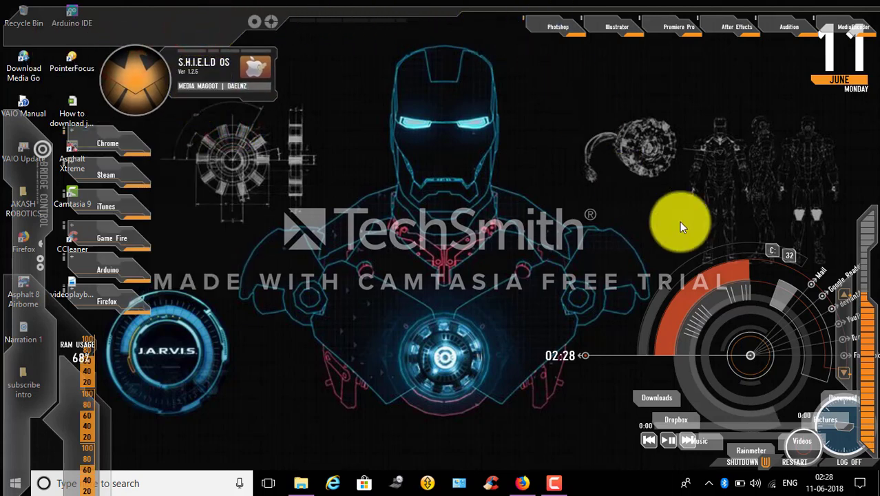
Centre the circular launcher on Iron Man's chest, put RAM gauges by his head, adjust date and right bar
drag(746, 355, 442, 354)
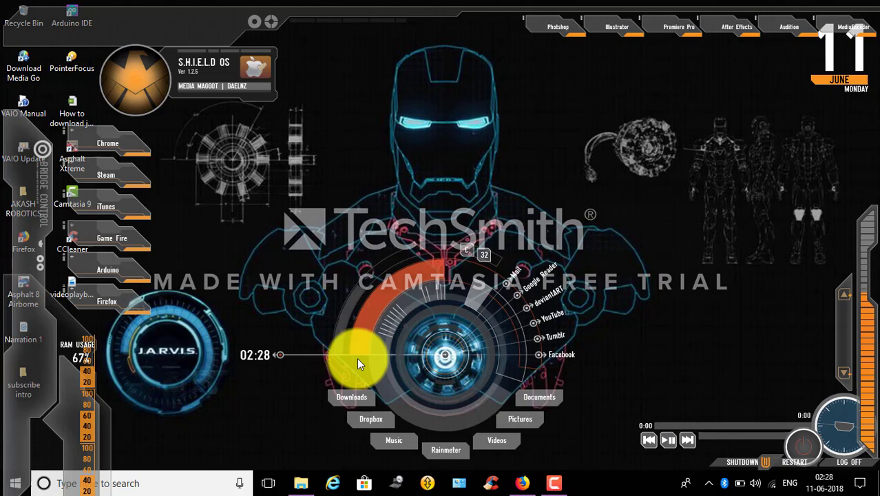
drag(85, 376, 272, 223)
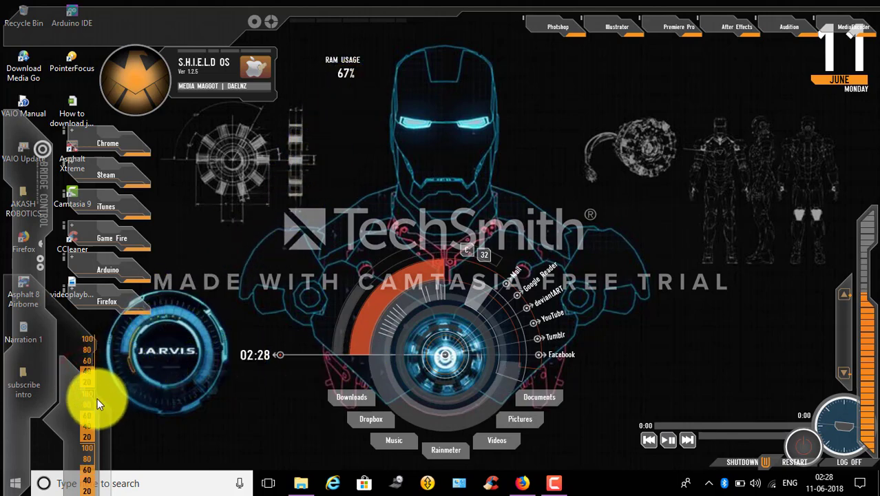
drag(84, 373, 533, 87)
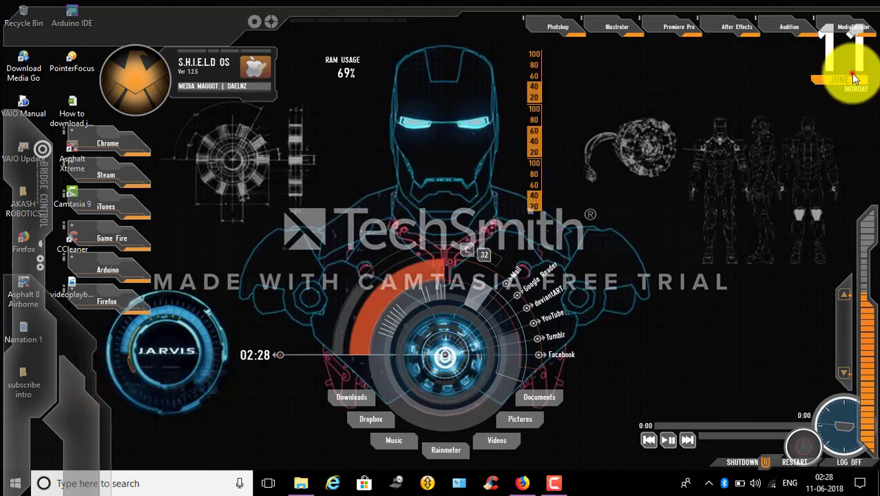
drag(849, 84, 826, 102)
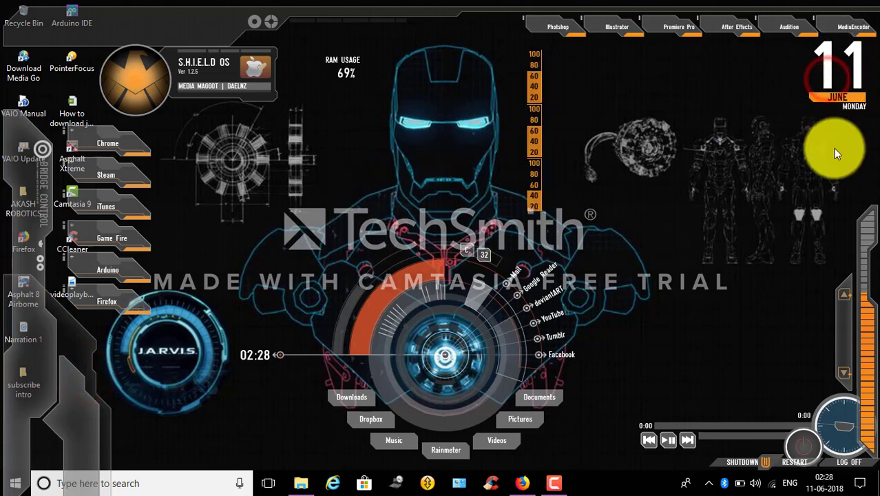
drag(865, 236, 859, 161)
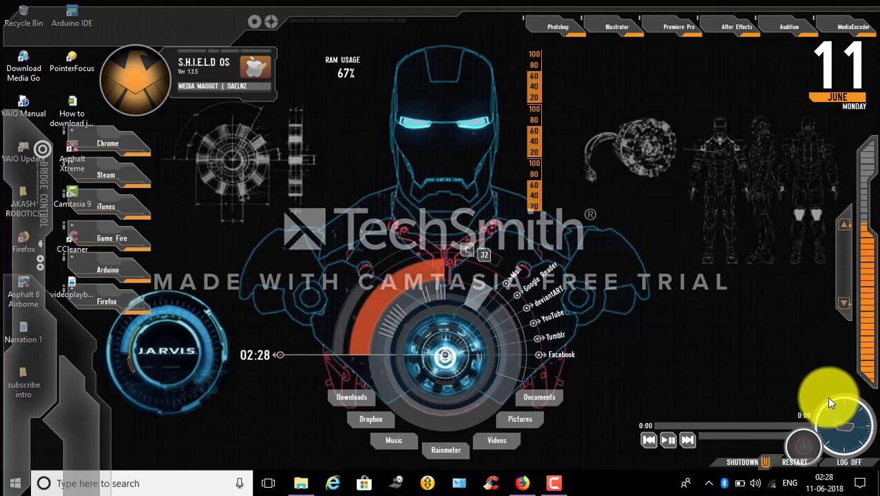
Raise the media player, move the app shortcut bar upper right, and nudge the S.H.I.E.L.D OS widget lower
mouse_move(820, 373)
mouse_down()
mouse_move(802, 334)
mouse_move(812, 377)
mouse_up()
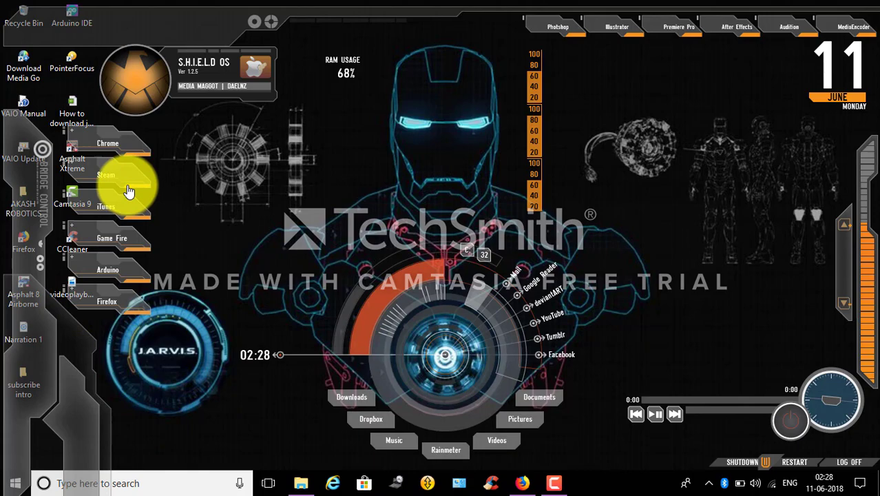
drag(108, 133, 671, 78)
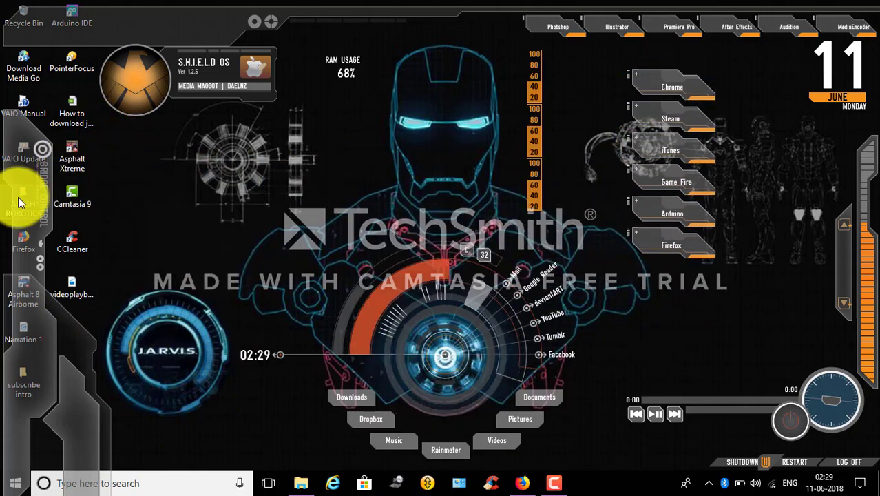
drag(43, 216, 85, 240)
click(84, 427)
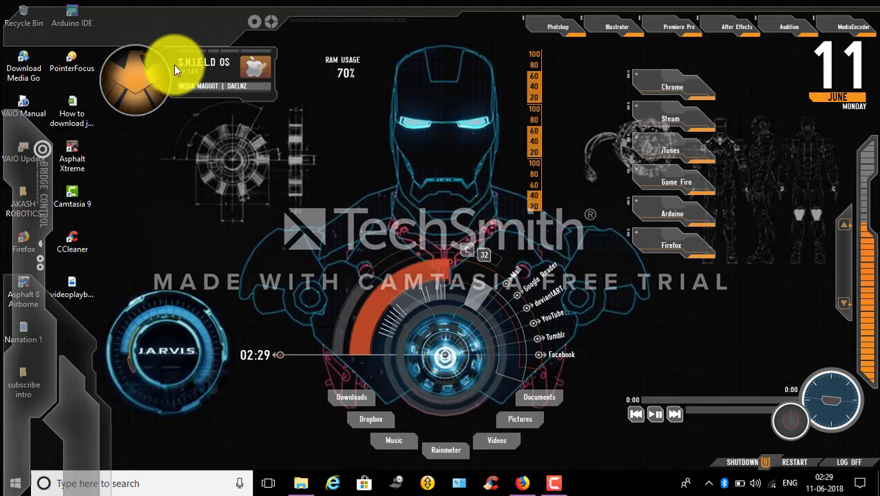
mouse_move(184, 58)
mouse_down()
mouse_move(183, 74)
mouse_move(177, 71)
mouse_up()
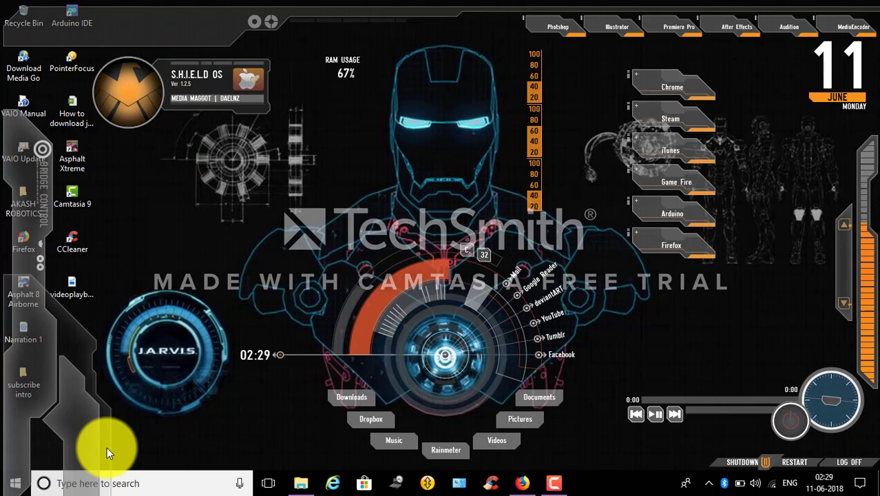
Refresh the desktop and bring up the Camtasia Recorder panel from the taskbar
right_click(158, 205)
click(181, 265)
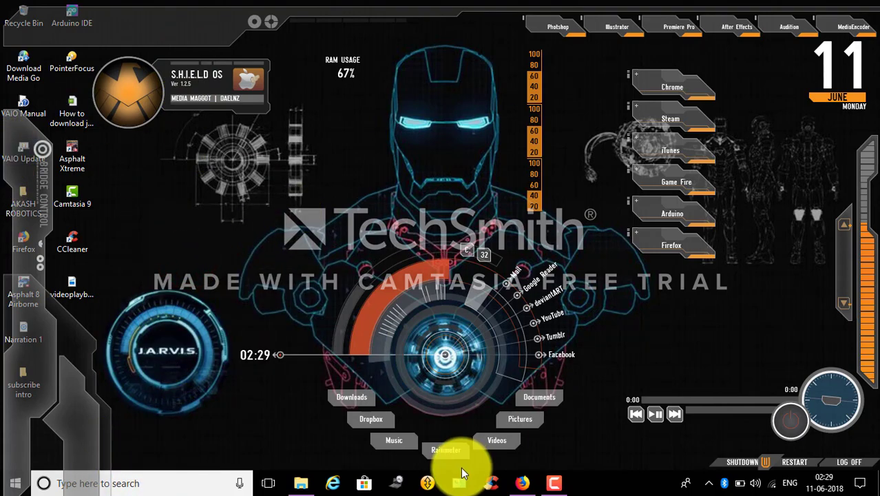
click(551, 480)
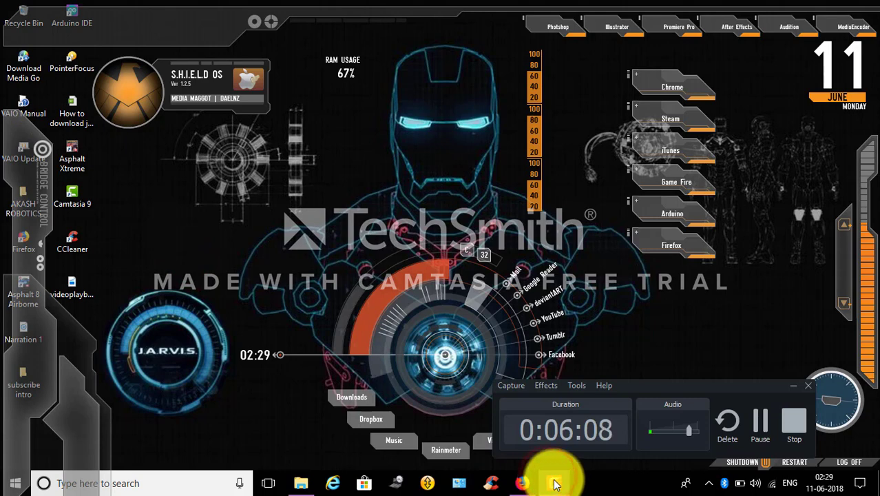
click(650, 326)
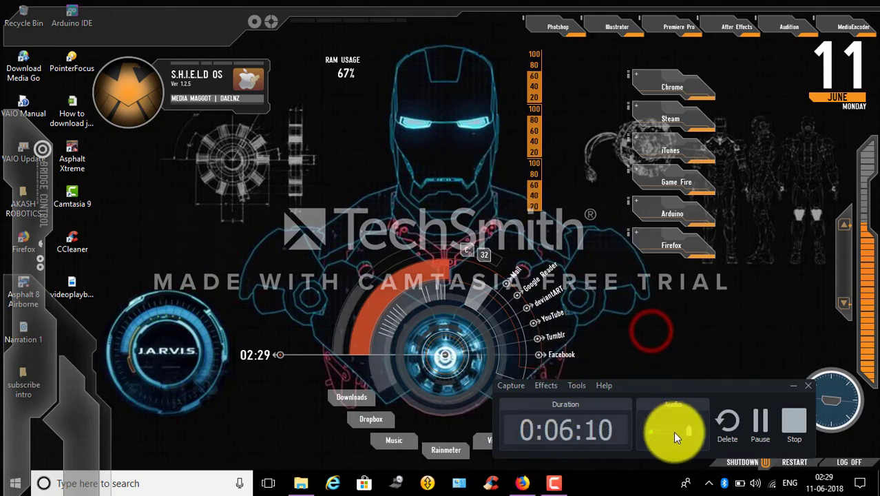